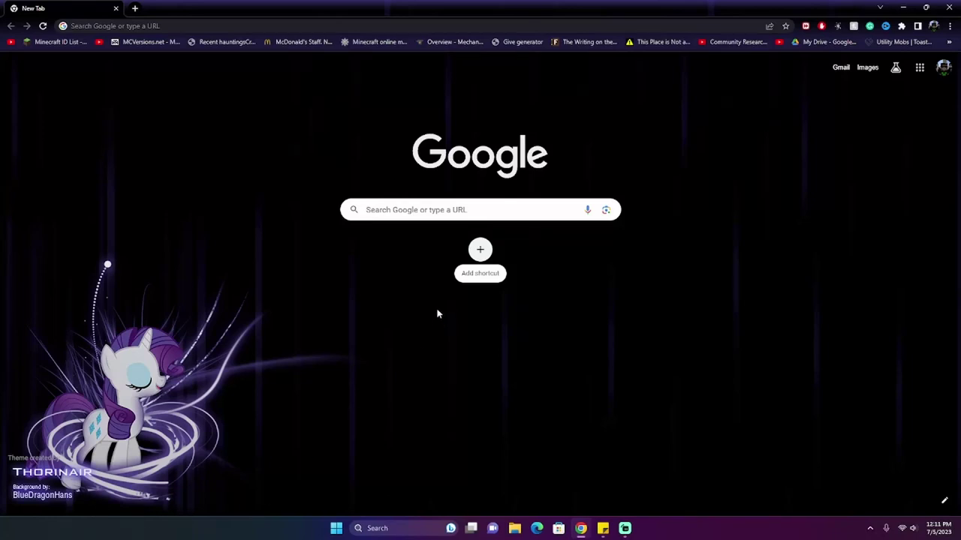
{"action": "left_click", "coordinate": [418, 204]}
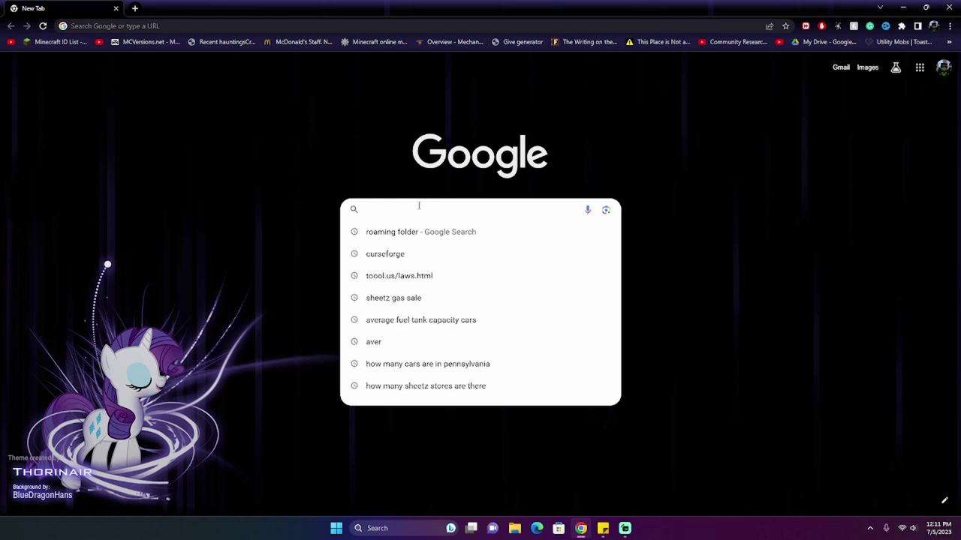
{"action": "type", "text": "https://www.curseforge.com/"}
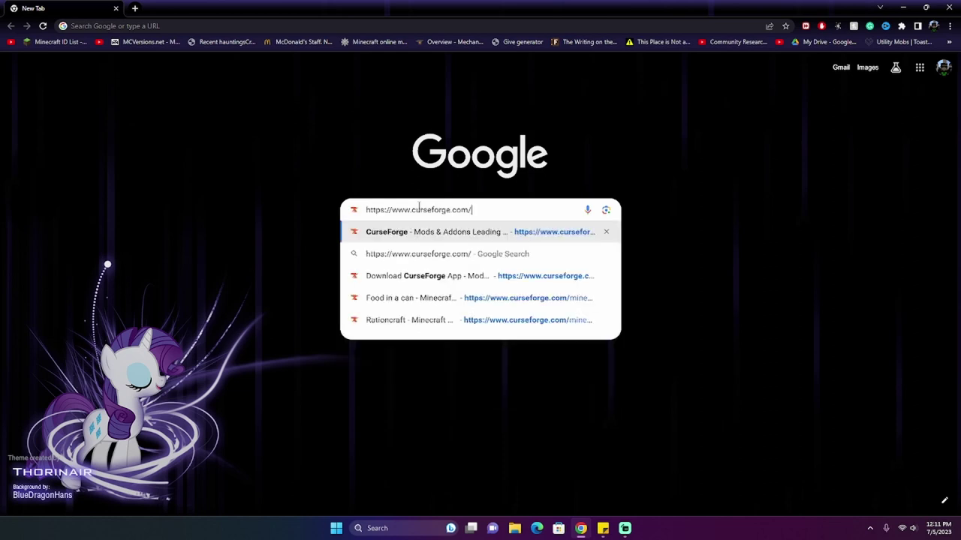
{"action": "type", "text": "\\"}
{"action": "key", "text": "Return"}
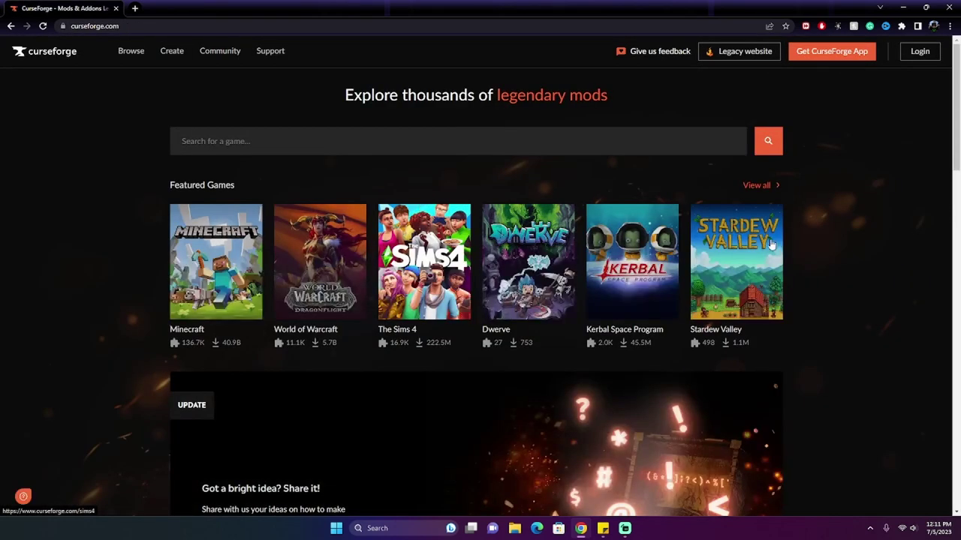
Step: Download the CurseForge Windows installer and save it to the Downloads folder
{"action": "left_click", "coordinate": [841, 60]}
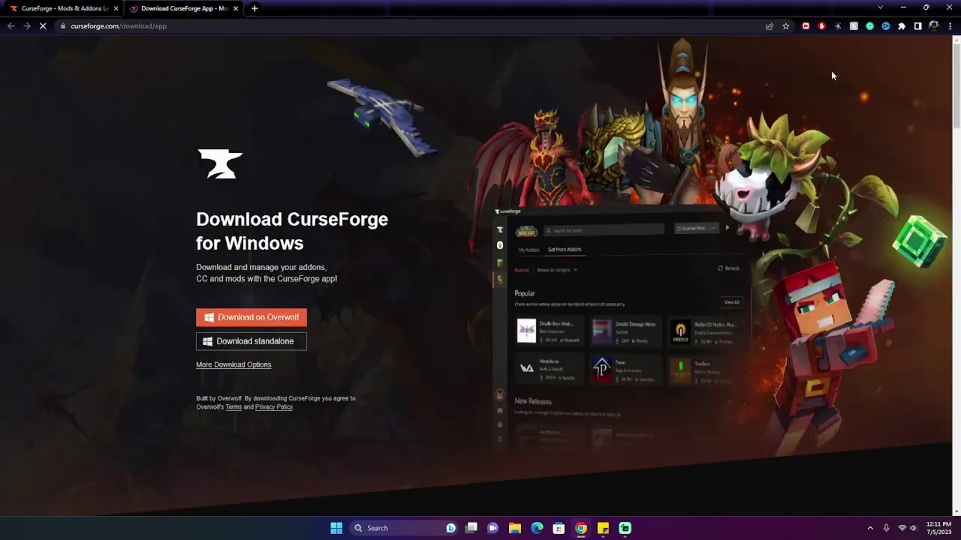
{"action": "left_click", "coordinate": [252, 318]}
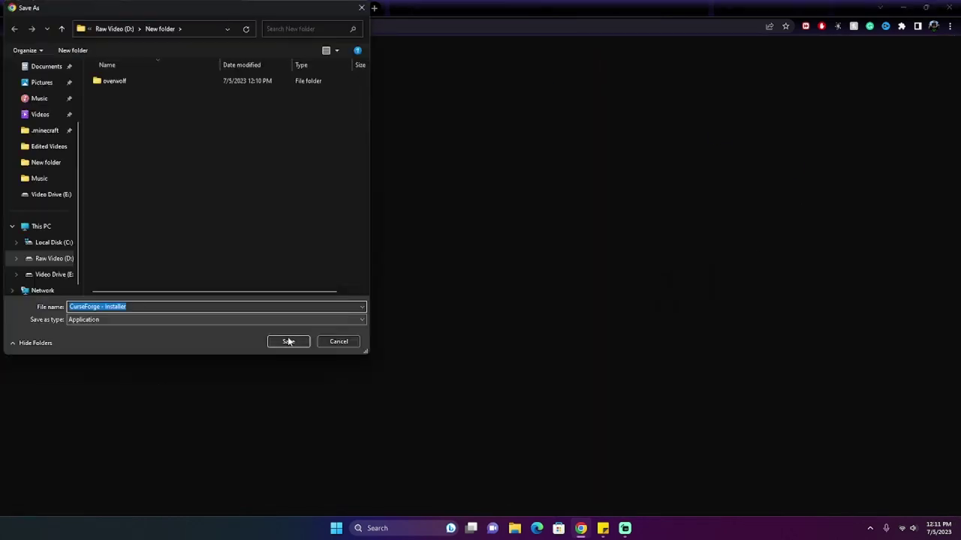
{"action": "scroll", "coordinate": [139, 259], "scroll_direction": "up", "scroll_amount": 1}
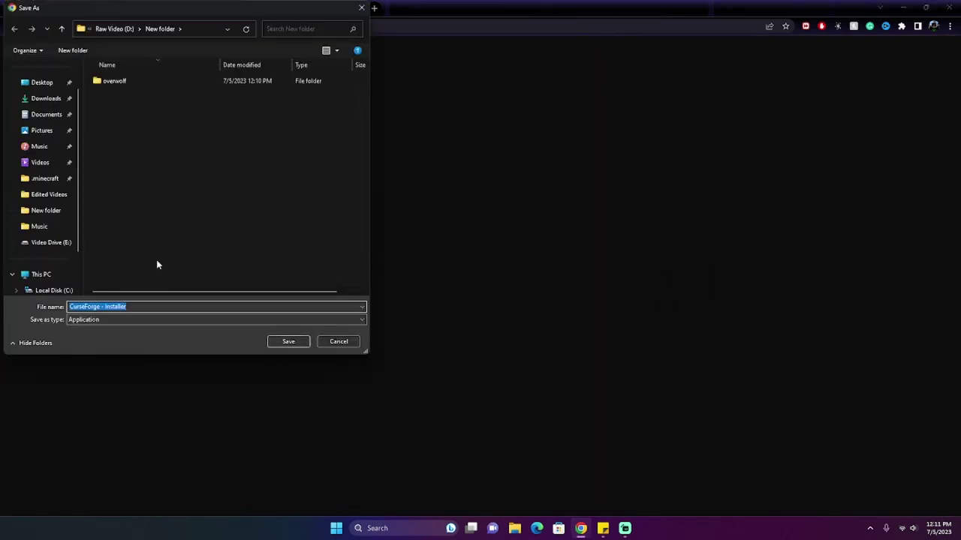
{"action": "left_click", "coordinate": [41, 99]}
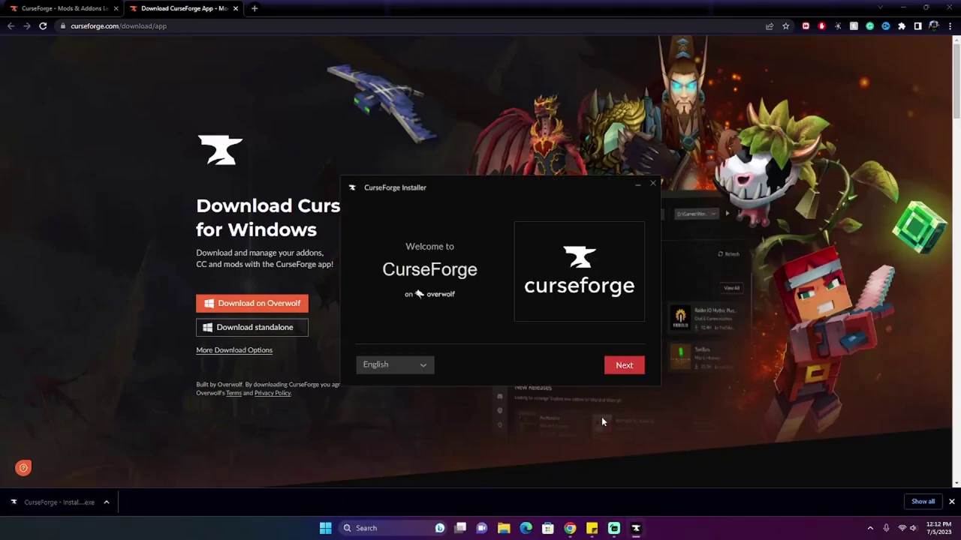
Step: Past the welcome screen, change the install location to New folder on Raw Video (D:)
{"action": "left_click", "coordinate": [638, 367]}
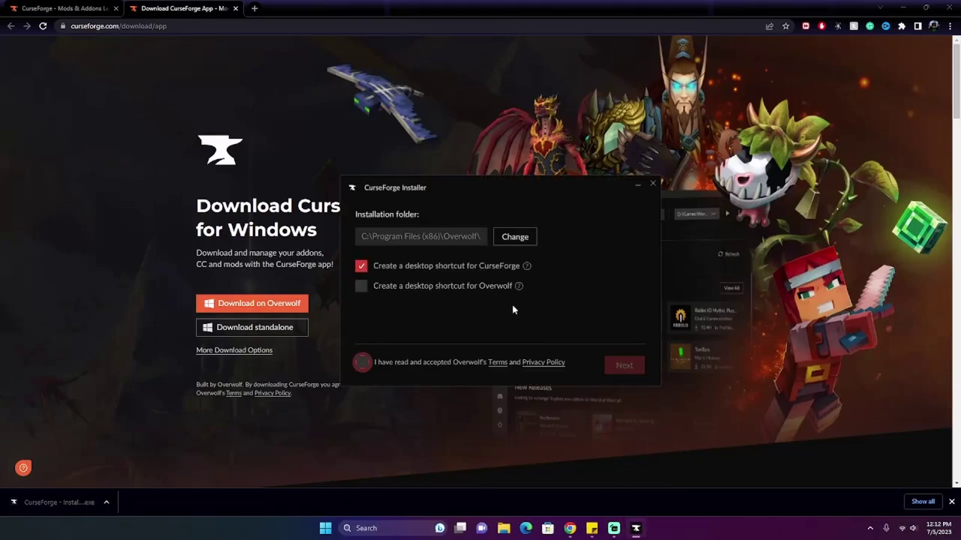
{"action": "left_click", "coordinate": [516, 237]}
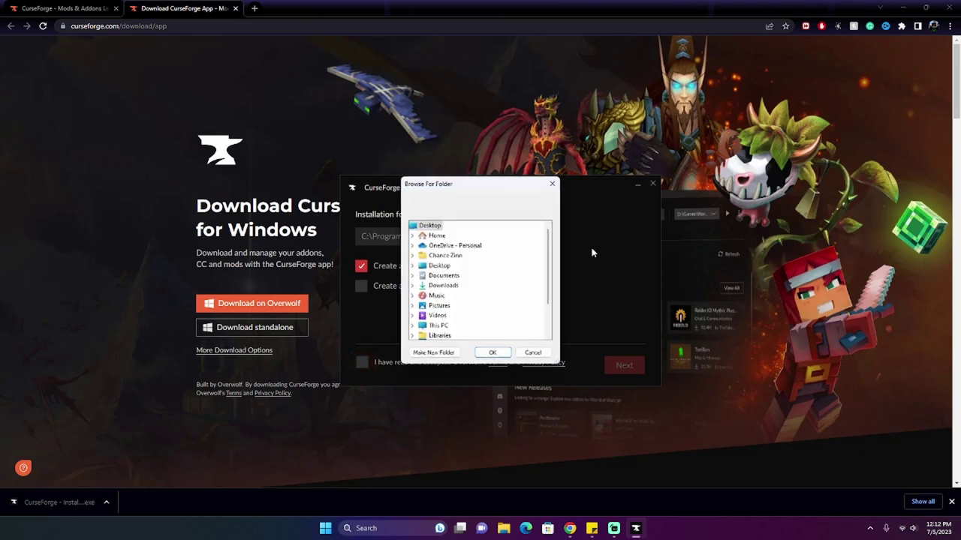
{"action": "scroll", "coordinate": [462, 288], "scroll_direction": "down", "scroll_amount": 3}
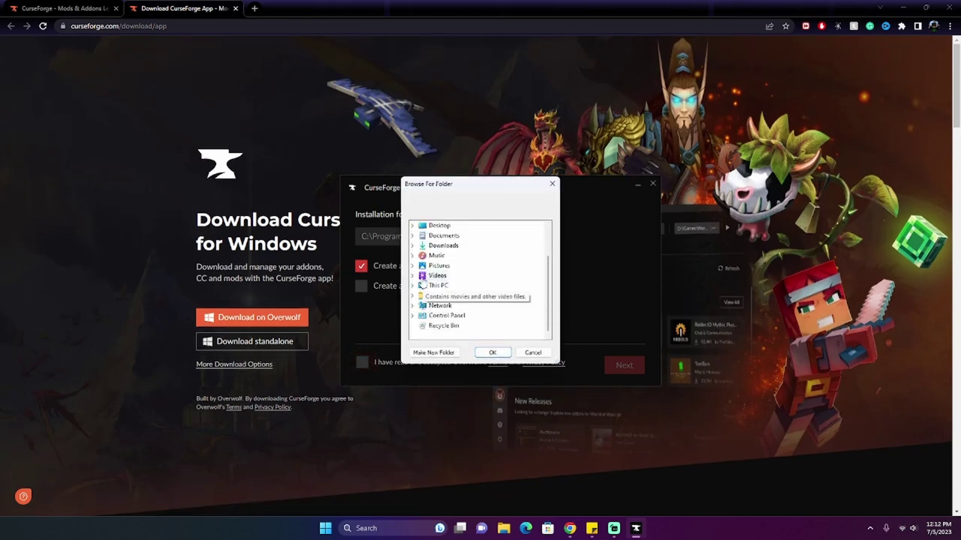
{"action": "left_click", "coordinate": [427, 286]}
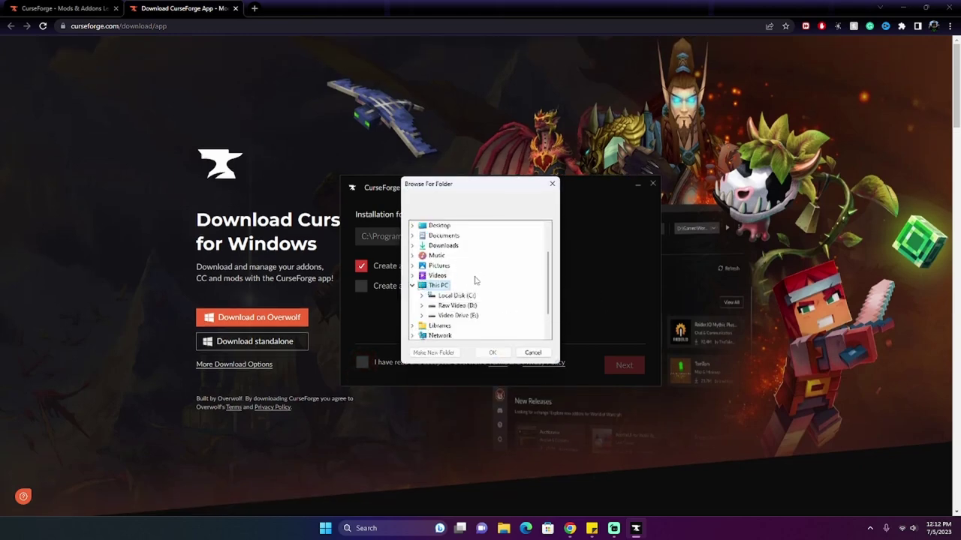
{"action": "left_click", "coordinate": [468, 316]}
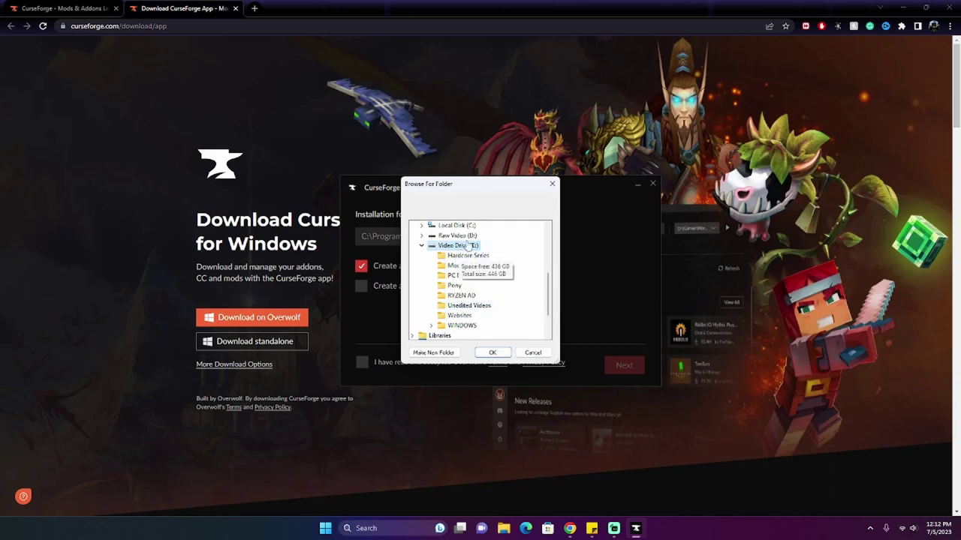
{"action": "left_click", "coordinate": [422, 246]}
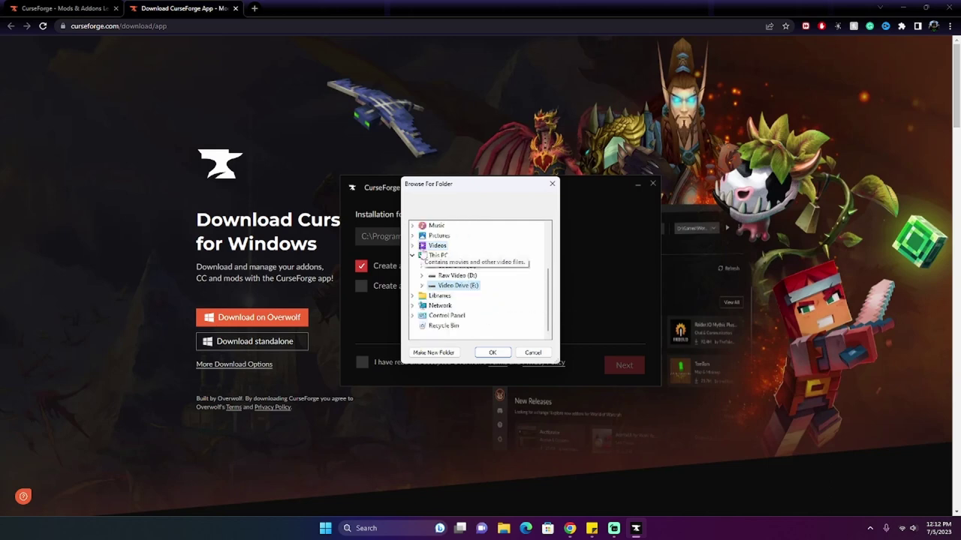
{"action": "left_click", "coordinate": [458, 276]}
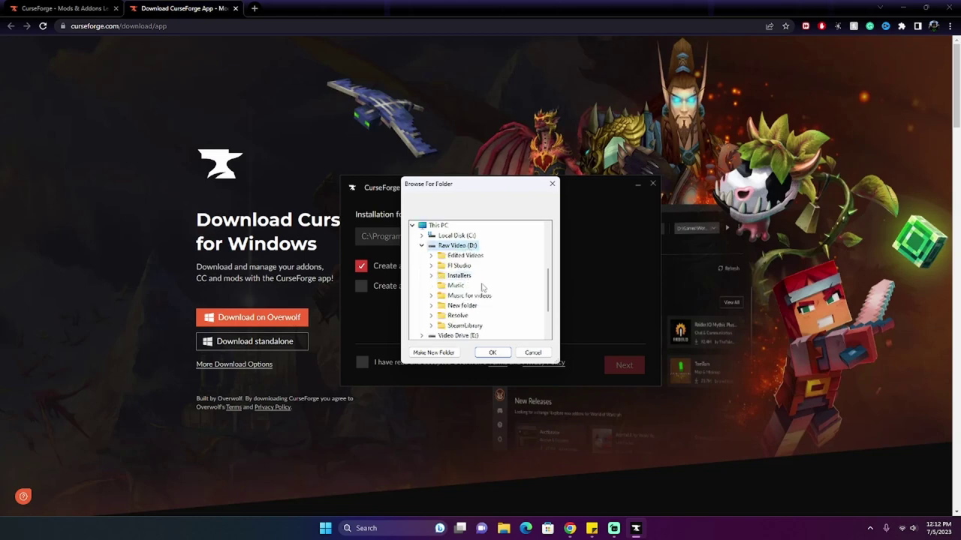
{"action": "left_click", "coordinate": [463, 335]}
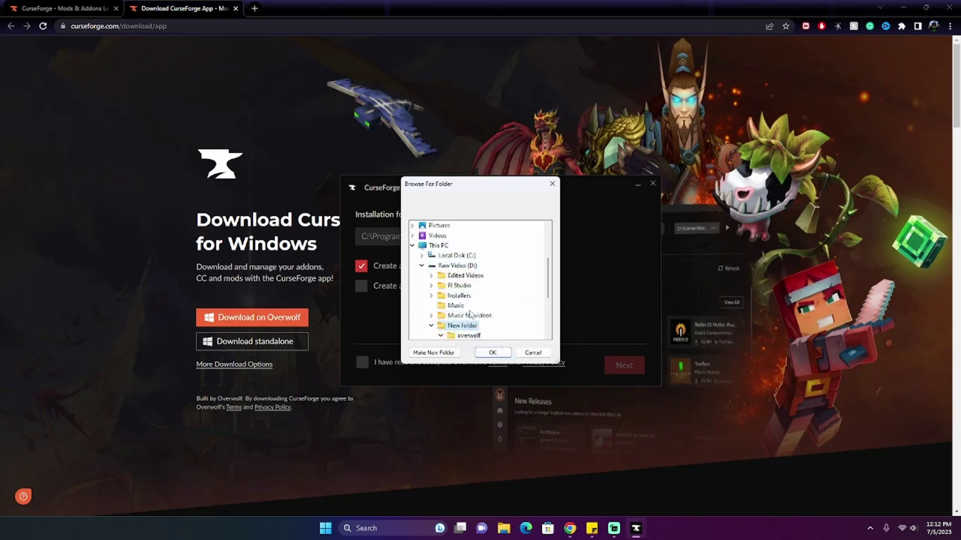
{"action": "left_click", "coordinate": [495, 353]}
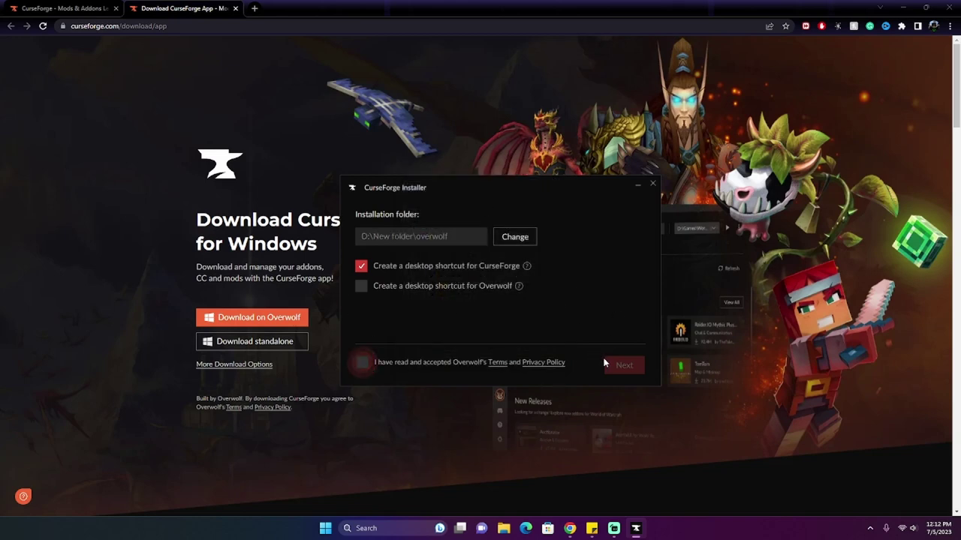
Step: Accept Overwolf's terms, leave the Outplayed app unticked, and start installing CurseForge
{"action": "left_click", "coordinate": [362, 363]}
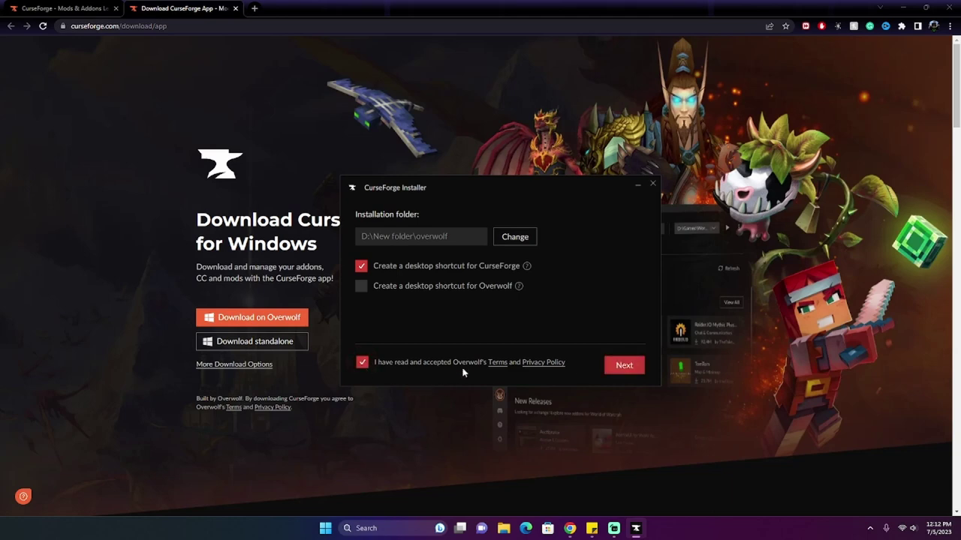
{"action": "left_click", "coordinate": [635, 367]}
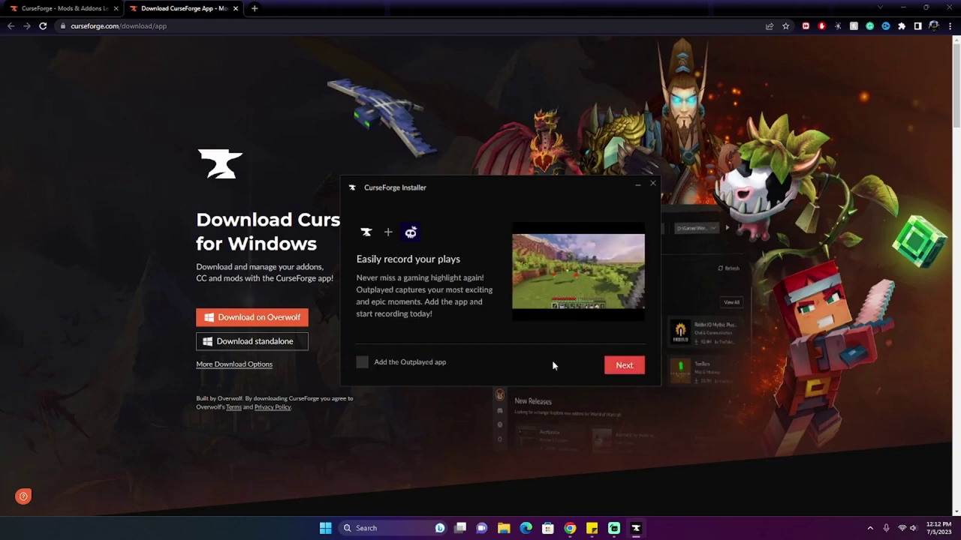
{"action": "left_click", "coordinate": [635, 367]}
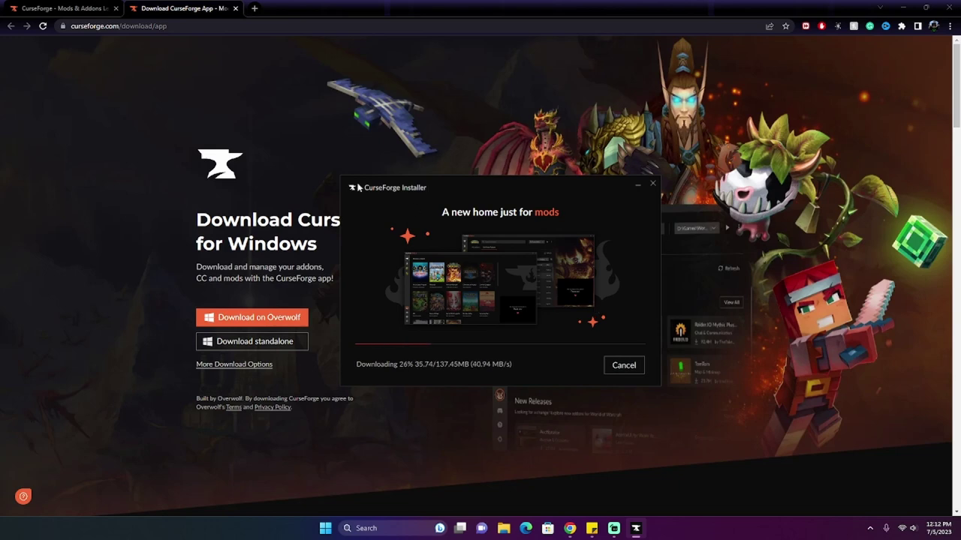
{"action": "left_click", "coordinate": [256, 9]}
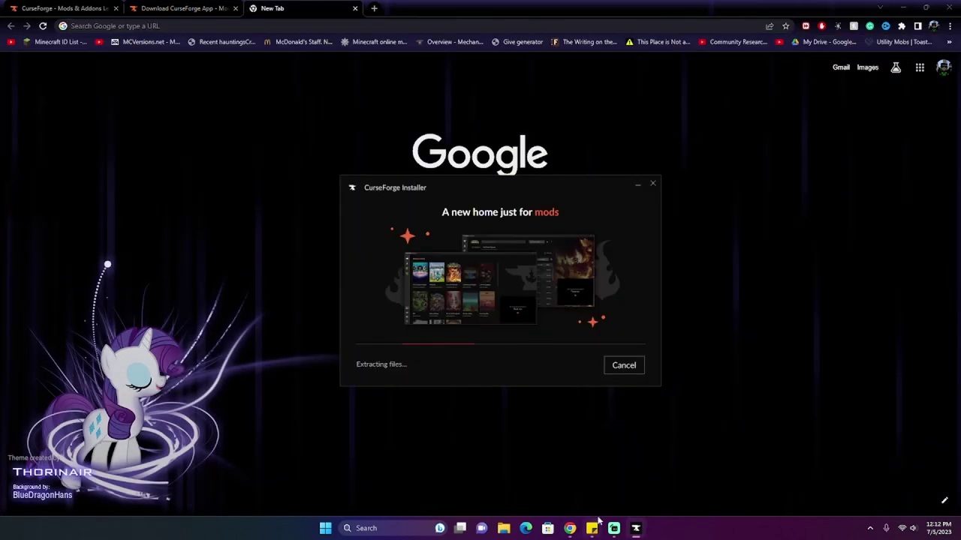
Step: Copy the Semi Neon Modpack Google Drive link from the Sticky Notes note
{"action": "left_click", "coordinate": [591, 528]}
{"action": "left_click", "coordinate": [891, 209]}
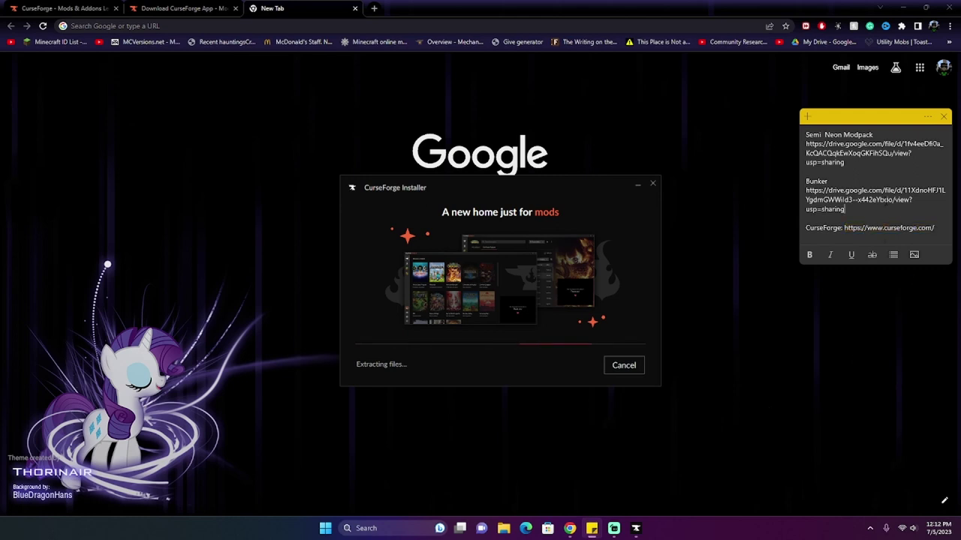
{"action": "left_click_drag", "start_coordinate": [860, 162], "coordinate": [805, 143]}
{"action": "right_click", "coordinate": [806, 147]}
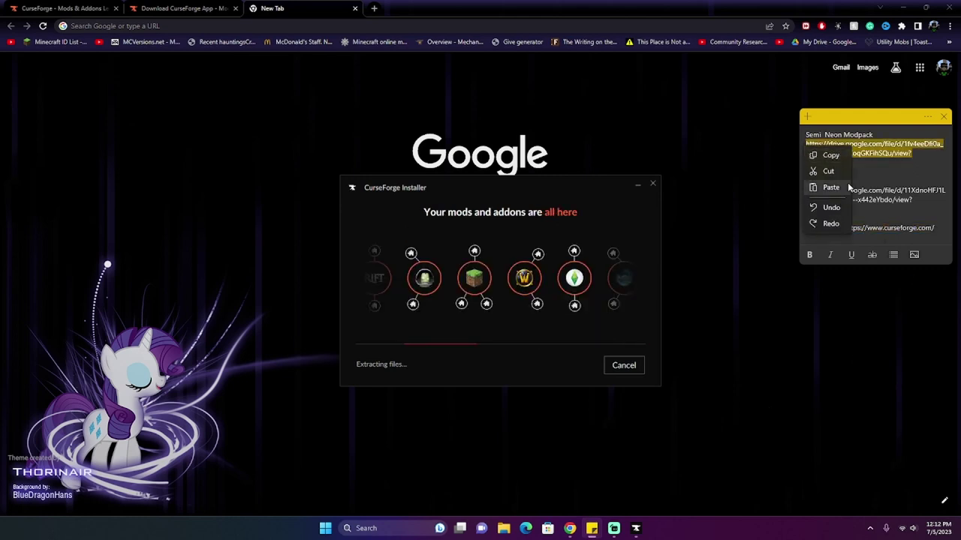
{"action": "left_click", "coordinate": [830, 156]}
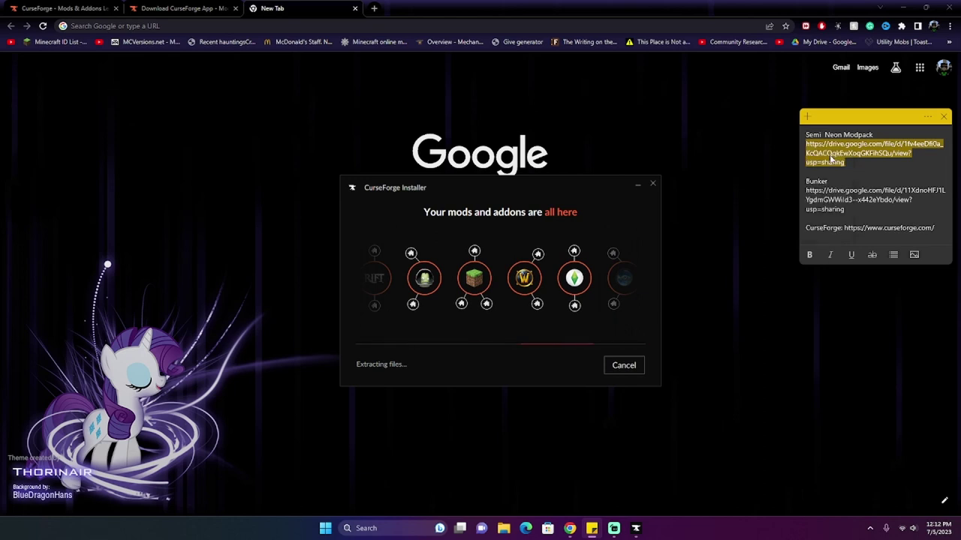
{"action": "left_click", "coordinate": [209, 111]}
Step: Open the pasted Semi Neon Modpack Drive link and start downloading Semi Neon Modpack.zip
{"action": "left_click", "coordinate": [415, 213]}
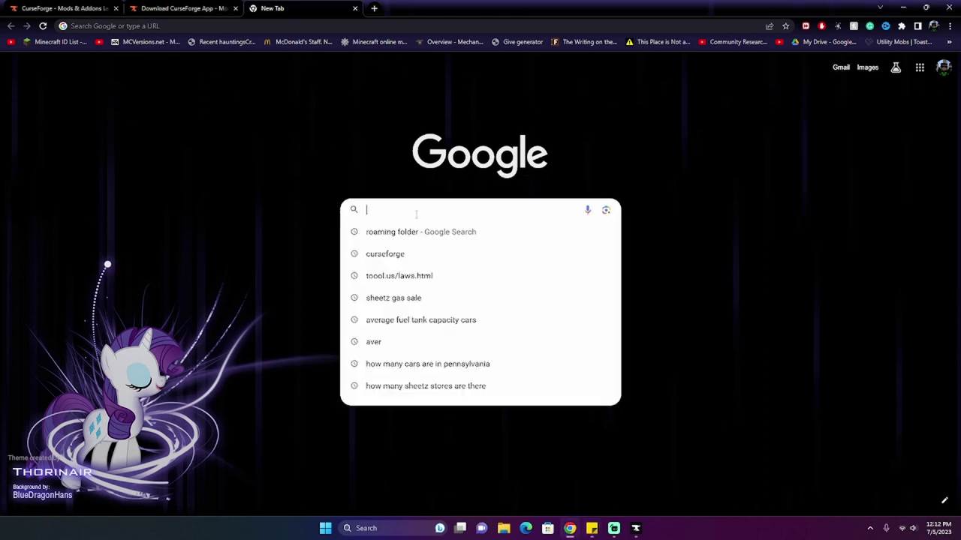
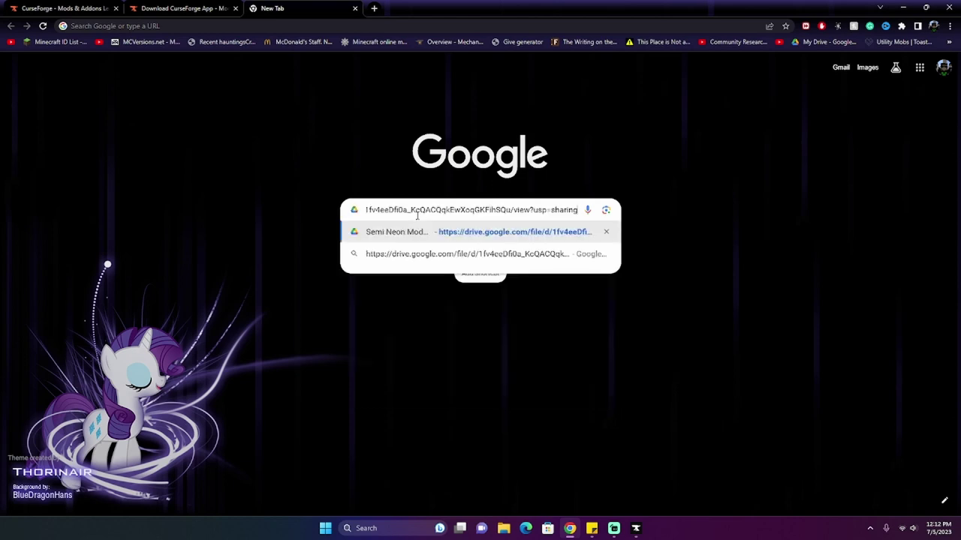
{"action": "key", "text": "Return"}
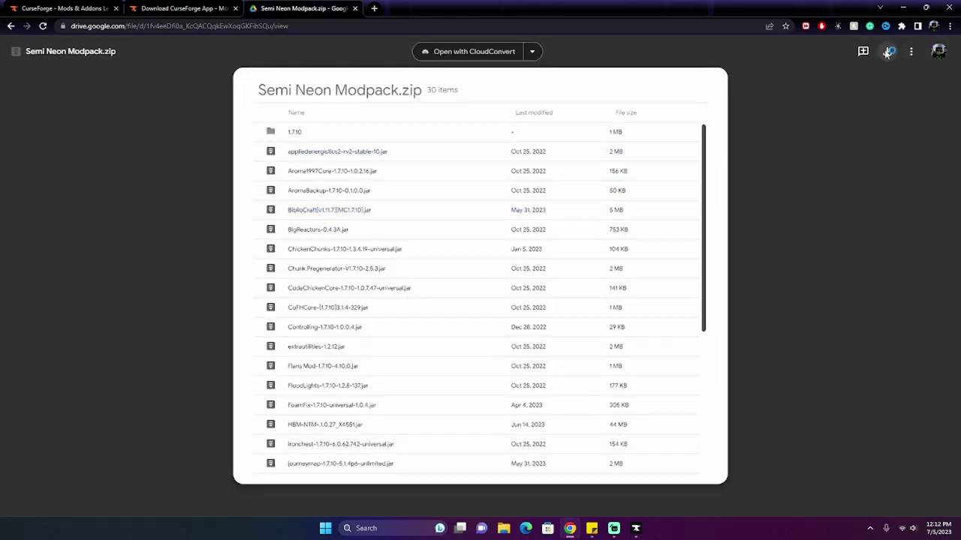
{"action": "left_click", "coordinate": [888, 53]}
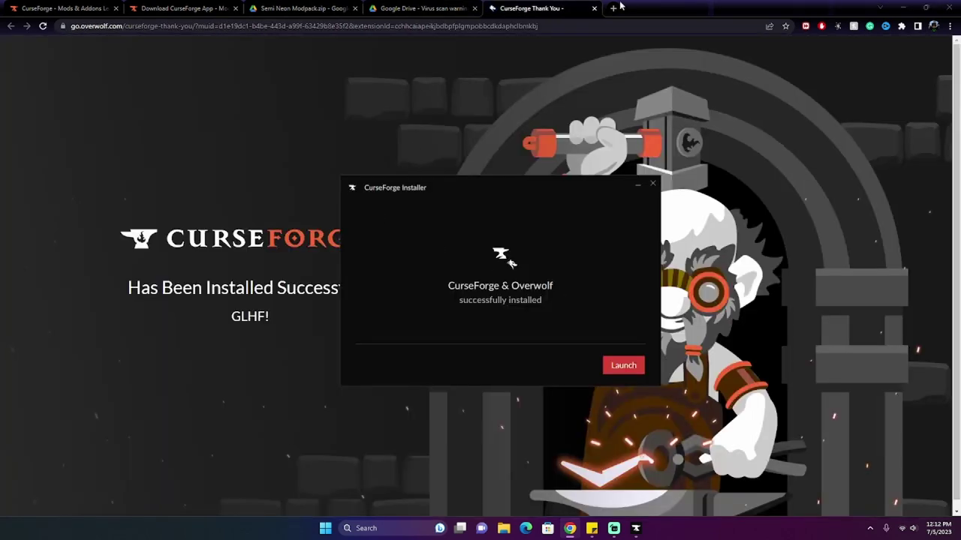
{"action": "left_click", "coordinate": [604, 9]}
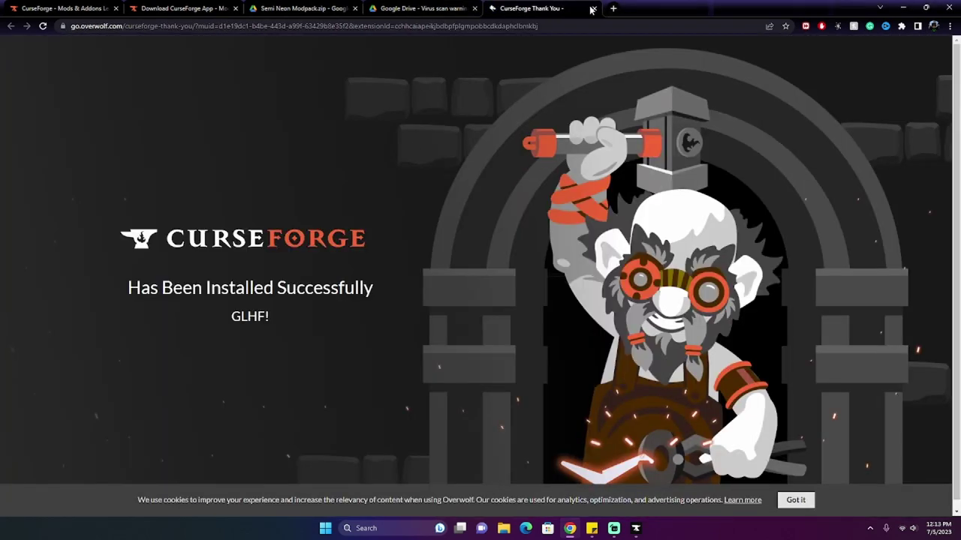
Step: Close the CurseForge thank-you tab and save Semi Neon Modpack.zip into Raw Video (D:)\New folder
{"action": "left_click", "coordinate": [594, 9]}
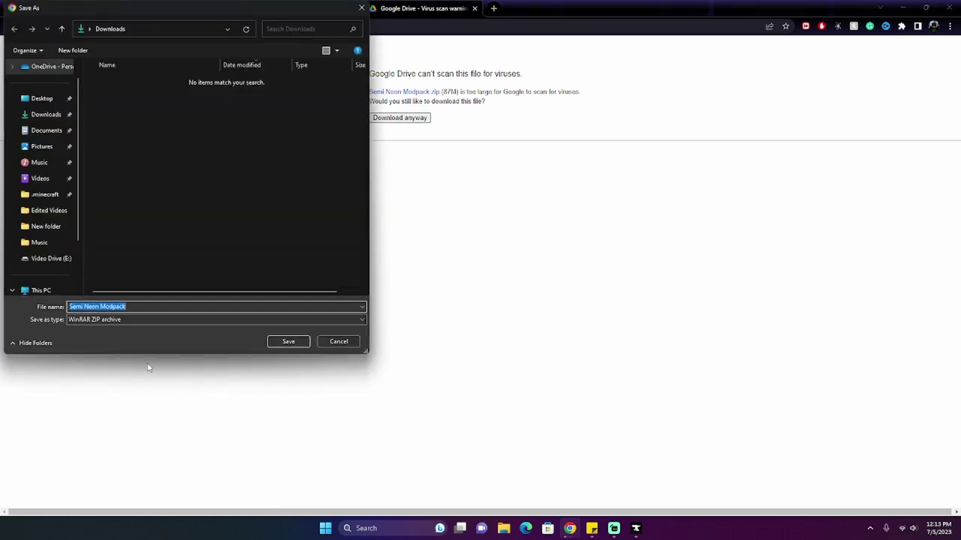
{"action": "scroll", "coordinate": [51, 252], "scroll_direction": "down", "scroll_amount": 1}
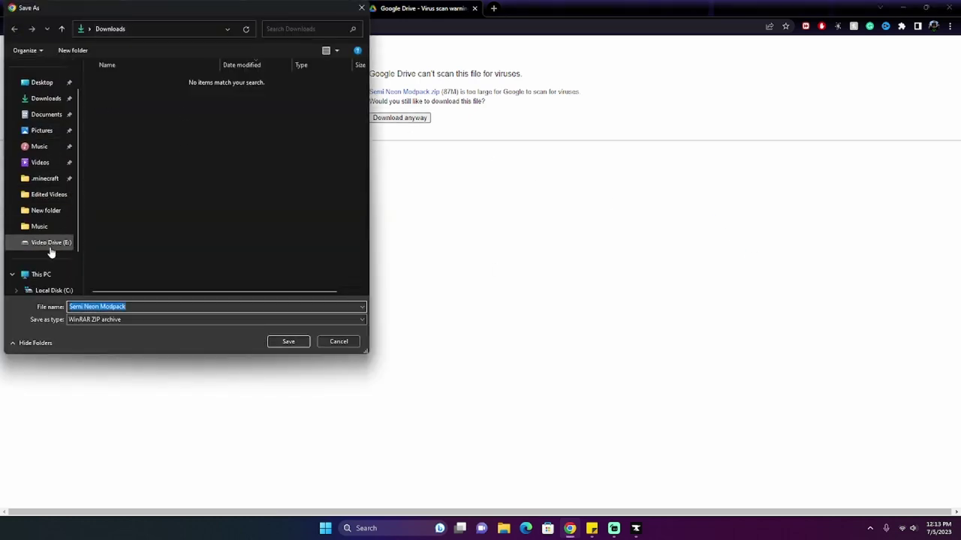
{"action": "left_click", "coordinate": [51, 244]}
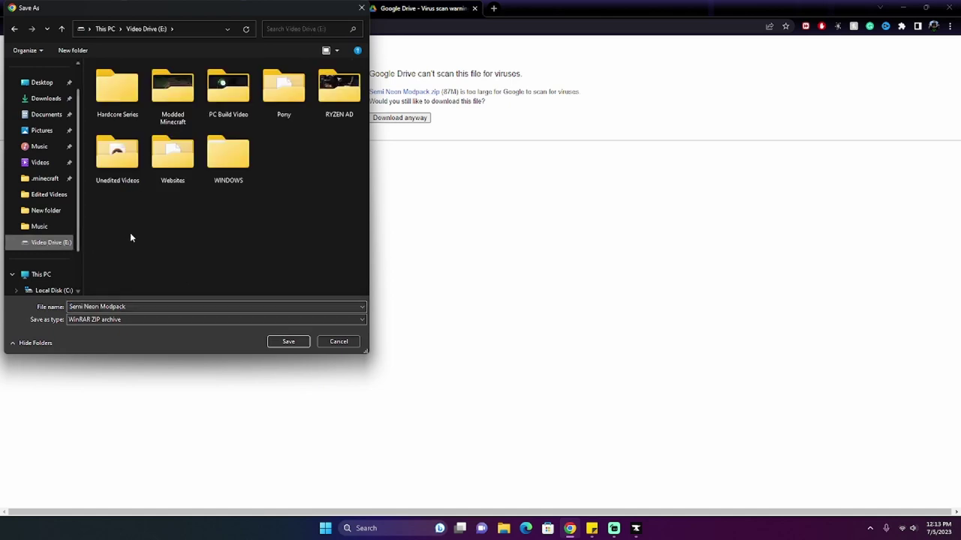
{"action": "scroll", "coordinate": [60, 225], "scroll_direction": "down", "scroll_amount": 2}
{"action": "scroll", "coordinate": [58, 241], "scroll_direction": "down", "scroll_amount": 1}
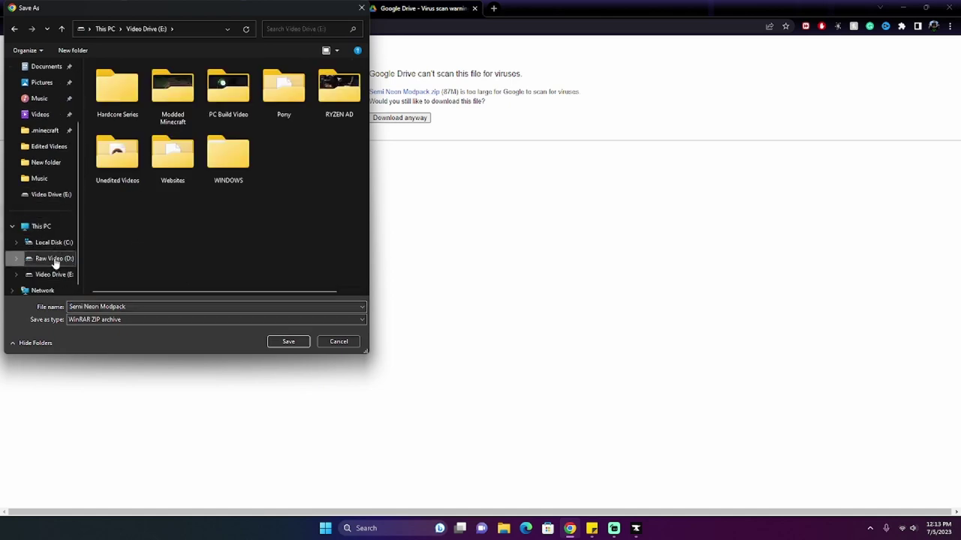
{"action": "left_click", "coordinate": [52, 258]}
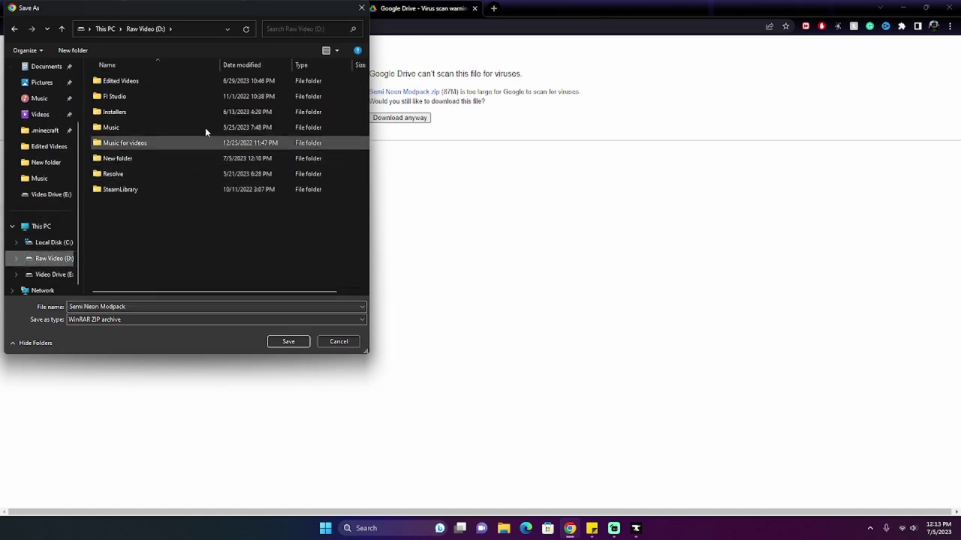
{"action": "double_click", "coordinate": [166, 157]}
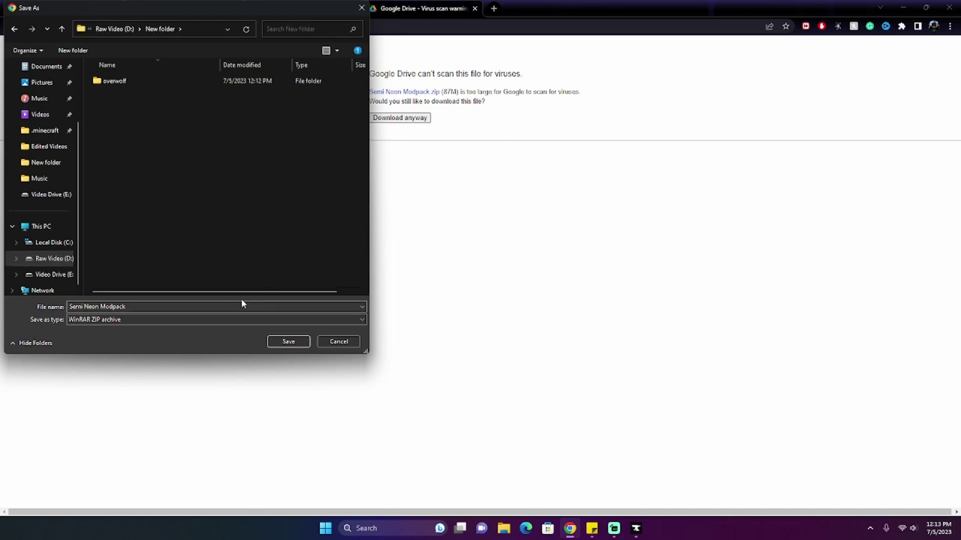
{"action": "left_click", "coordinate": [272, 343]}
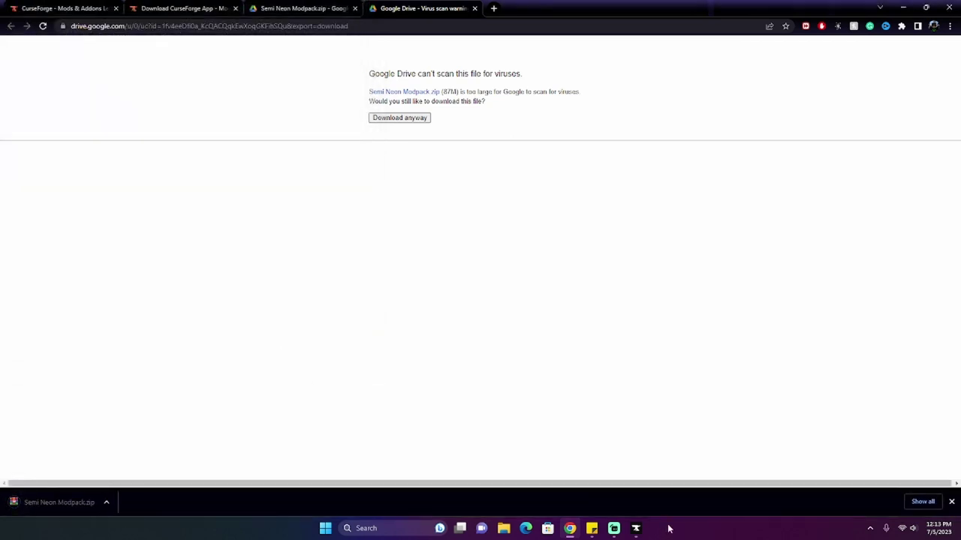
Step: Launch CurseForge from the finished installer, close the virus-warning tab, and open a new tab beside the links note
{"action": "left_click", "coordinate": [635, 527]}
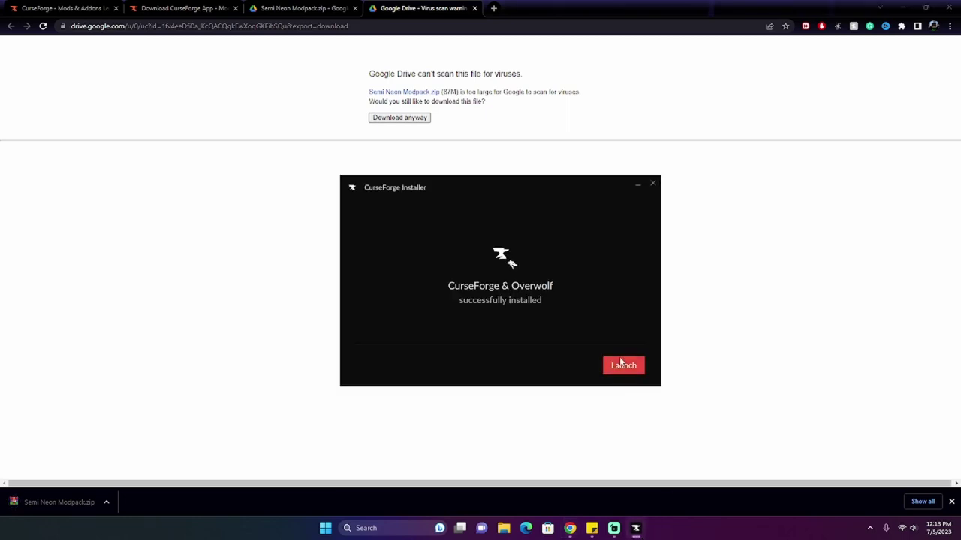
{"action": "left_click", "coordinate": [621, 366]}
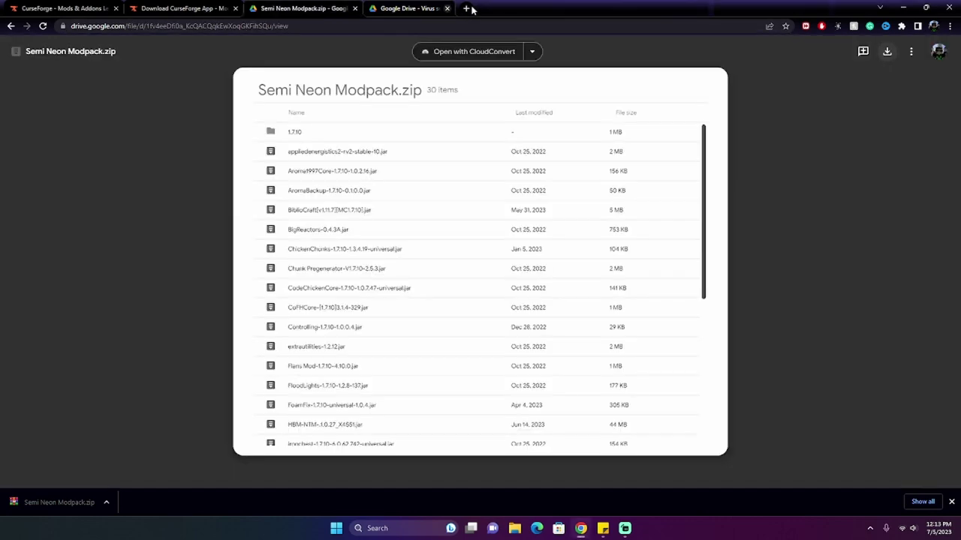
{"action": "left_click", "coordinate": [475, 8]}
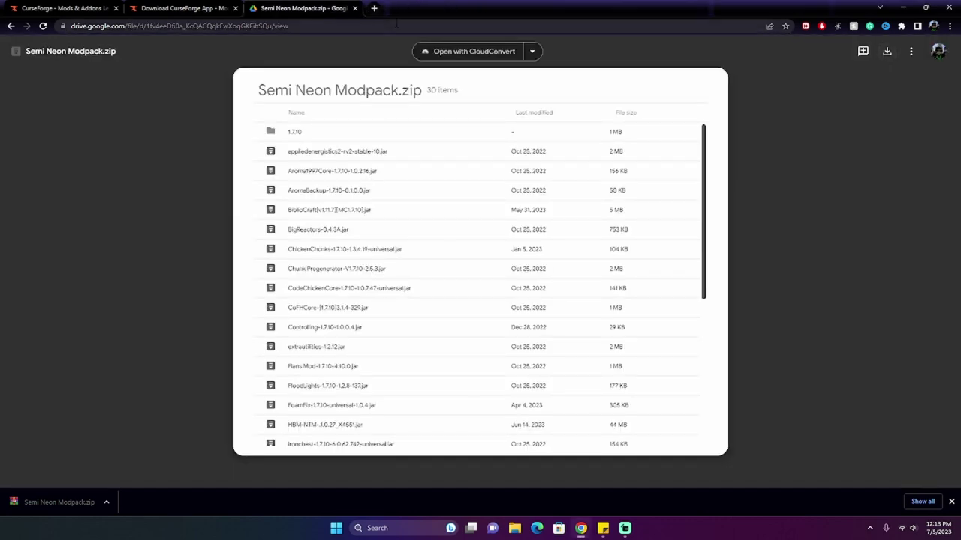
{"action": "left_click", "coordinate": [374, 9]}
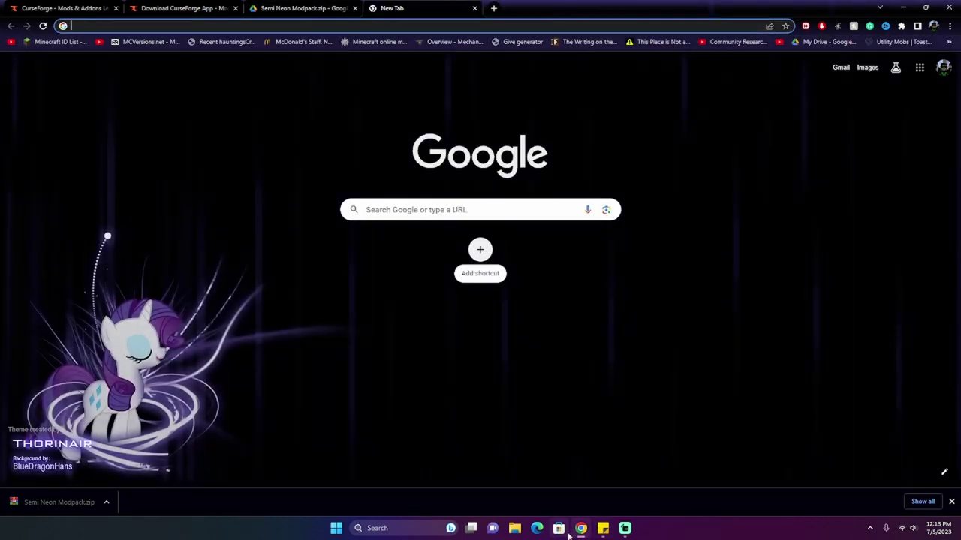
{"action": "left_click", "coordinate": [604, 530]}
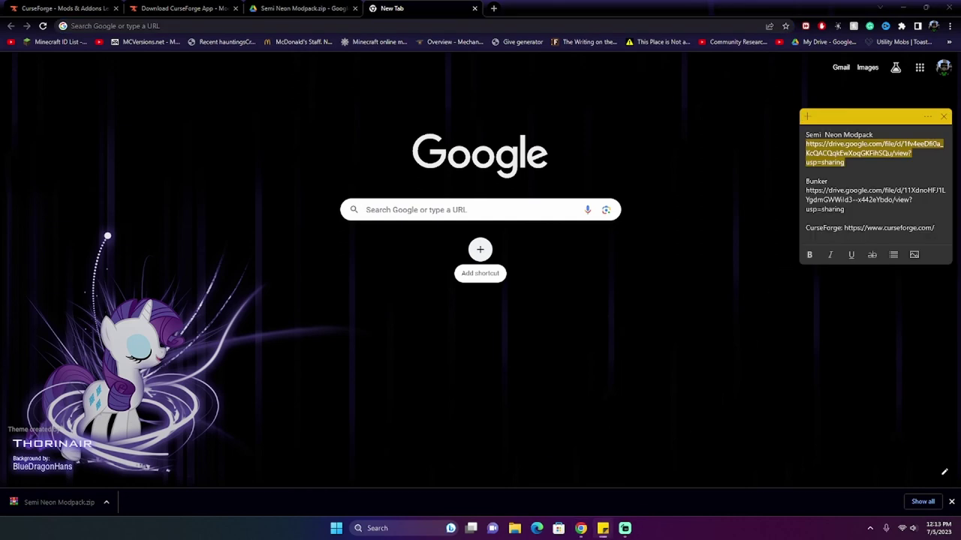
Step: Copy the Bunker Google Drive link from the note and open it in Chrome
{"action": "left_click", "coordinate": [806, 218]}
{"action": "left_click_drag", "start_coordinate": [806, 219], "coordinate": [809, 191]}
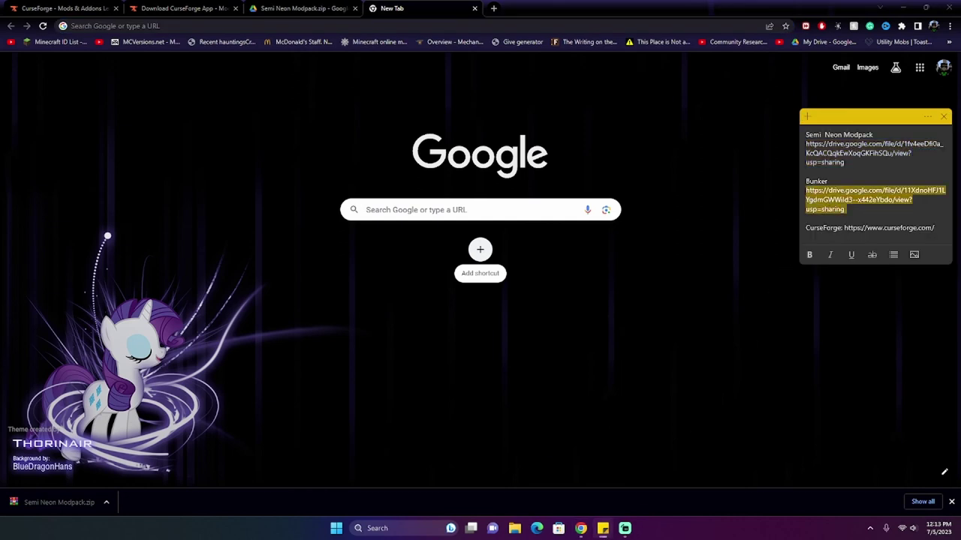
{"action": "right_click", "coordinate": [809, 199]}
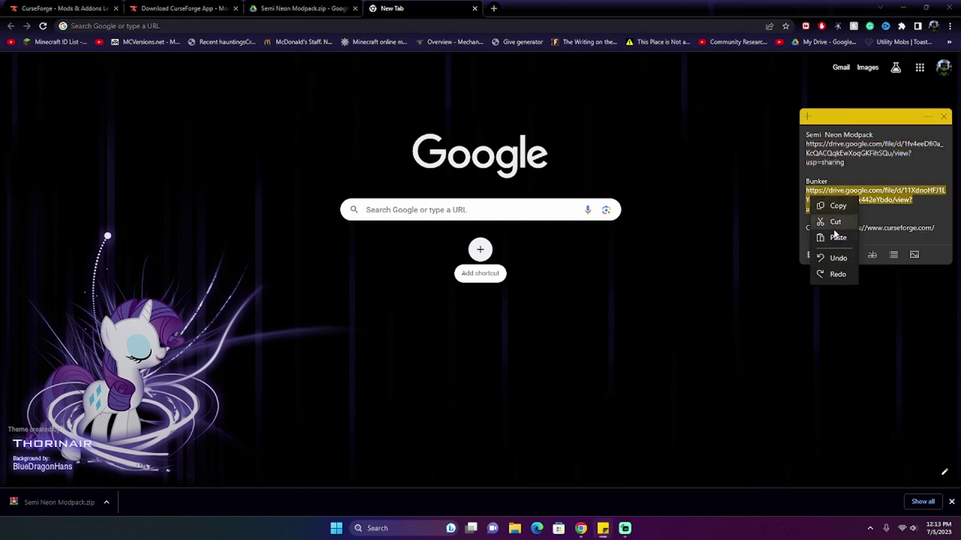
{"action": "left_click", "coordinate": [832, 206]}
{"action": "left_click", "coordinate": [611, 217]}
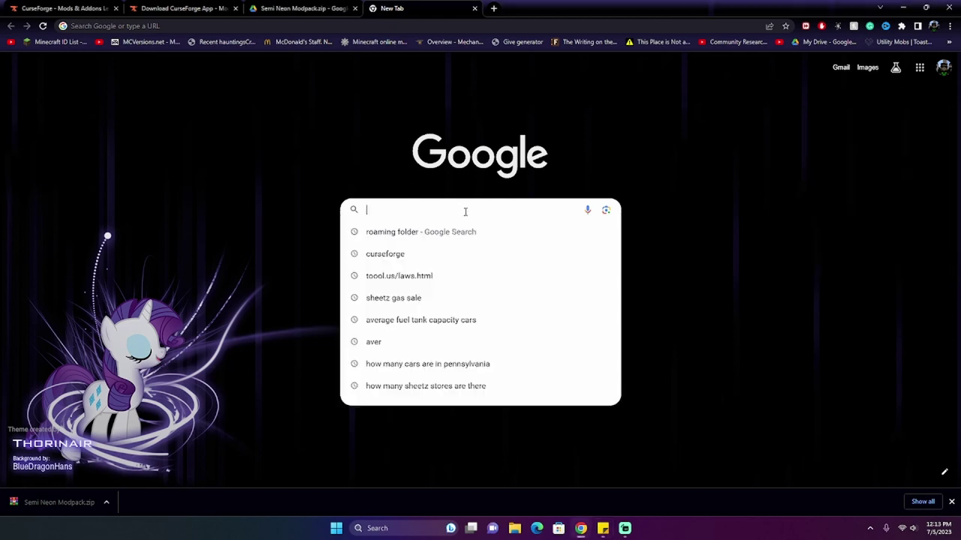
{"action": "key", "text": "ctrl+v"}
{"action": "key", "text": "Return"}
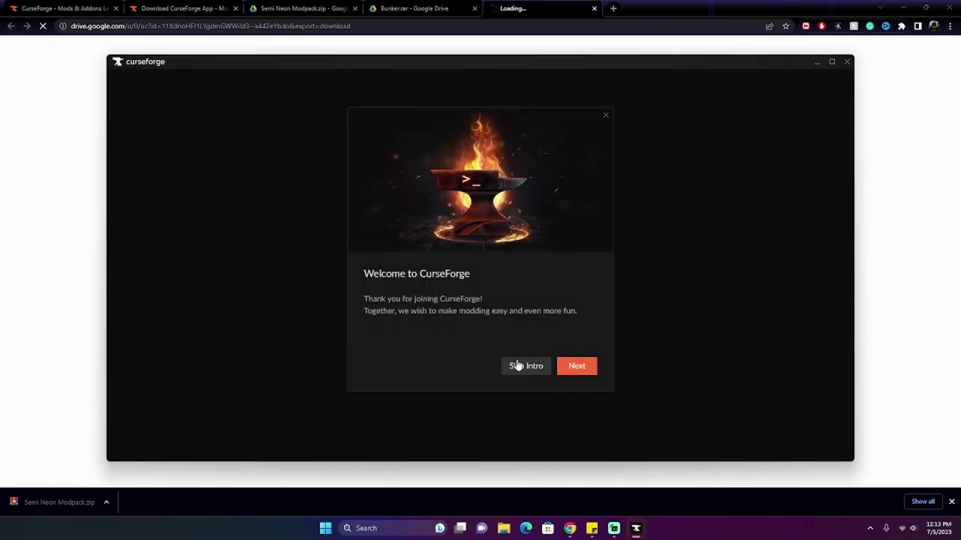
Step: Skip the CurseForge intro, choose Minecraft, and keep the Standard modding folder
{"action": "left_click", "coordinate": [516, 366]}
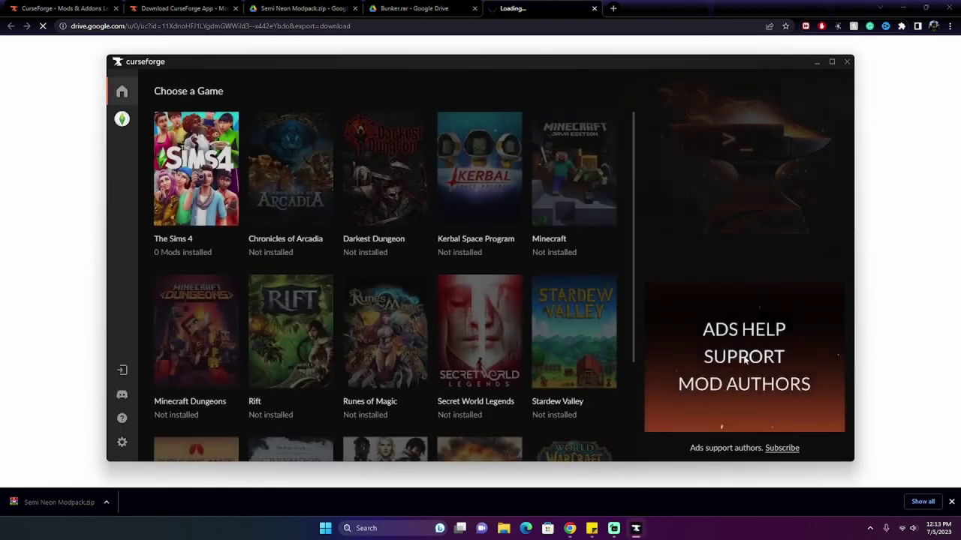
{"action": "left_click", "coordinate": [180, 203]}
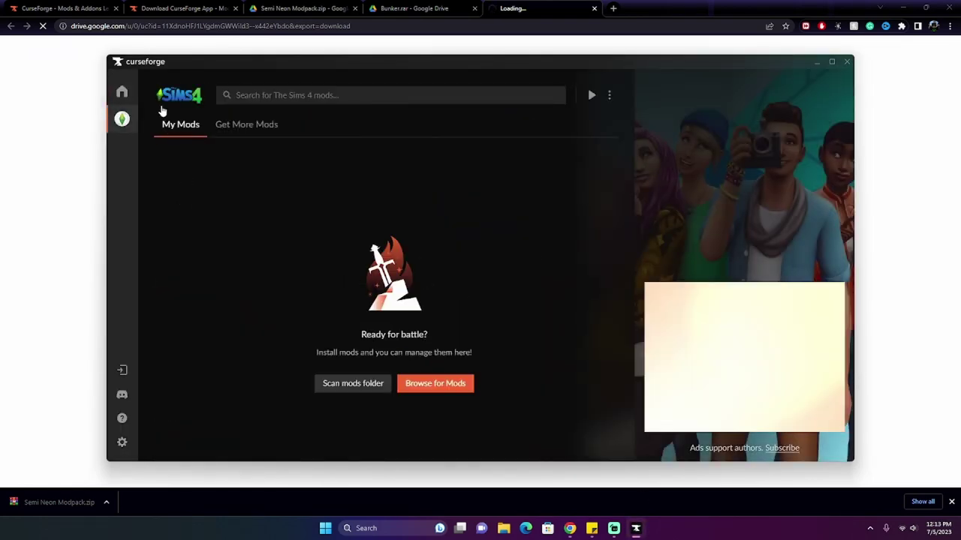
{"action": "left_click", "coordinate": [122, 92]}
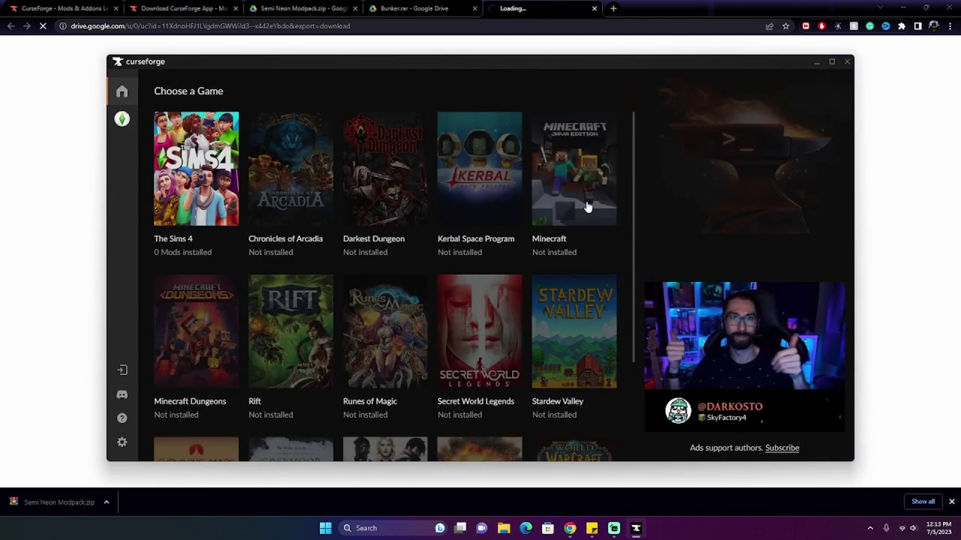
{"action": "left_click", "coordinate": [585, 204]}
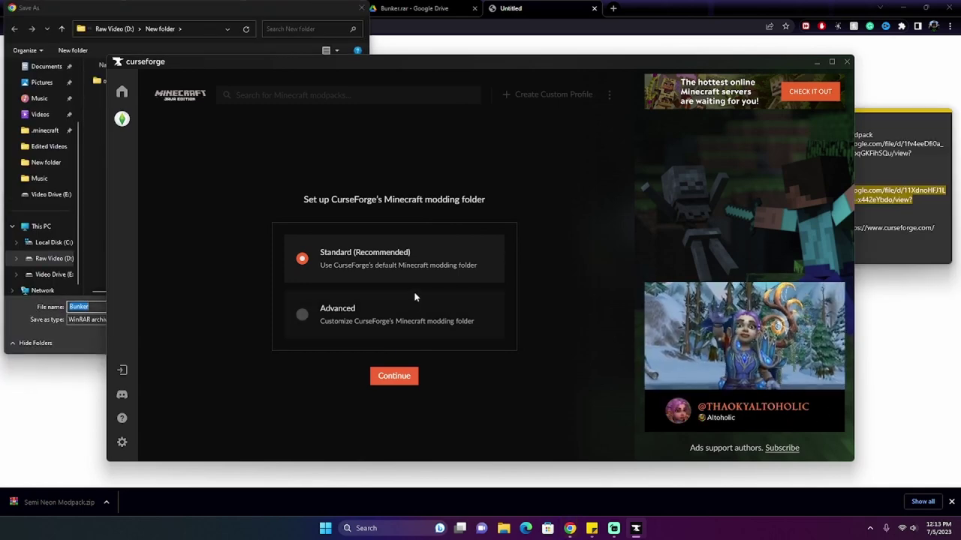
{"action": "left_click", "coordinate": [391, 378]}
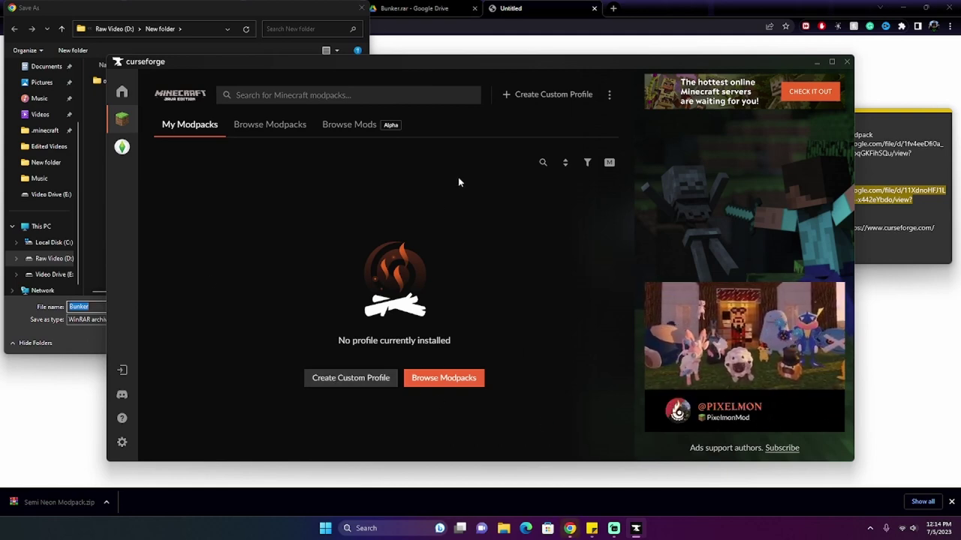
Step: Point the Bunker download's save location to New folder on Raw Video (D:)
{"action": "left_click_drag", "start_coordinate": [536, 61], "coordinate": [786, 117]}
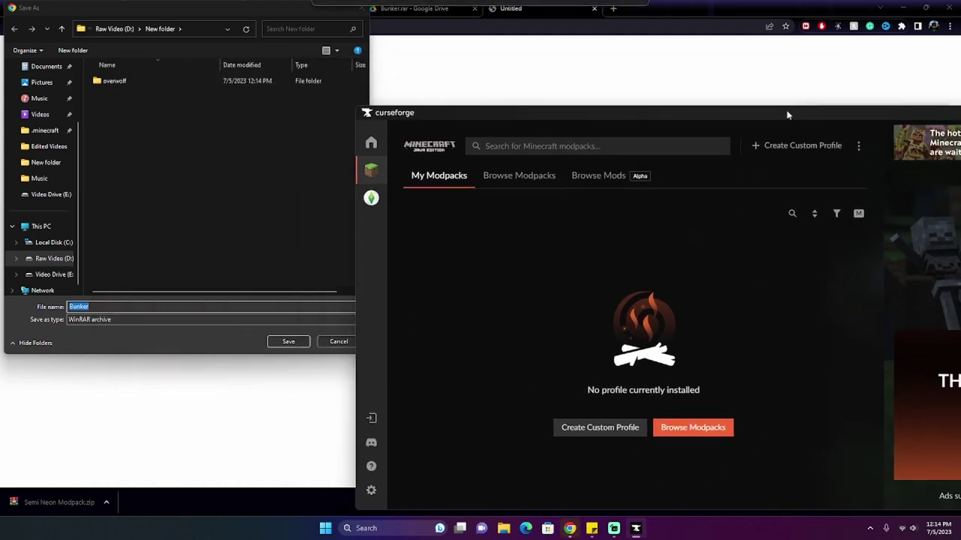
{"action": "left_click", "coordinate": [113, 29]}
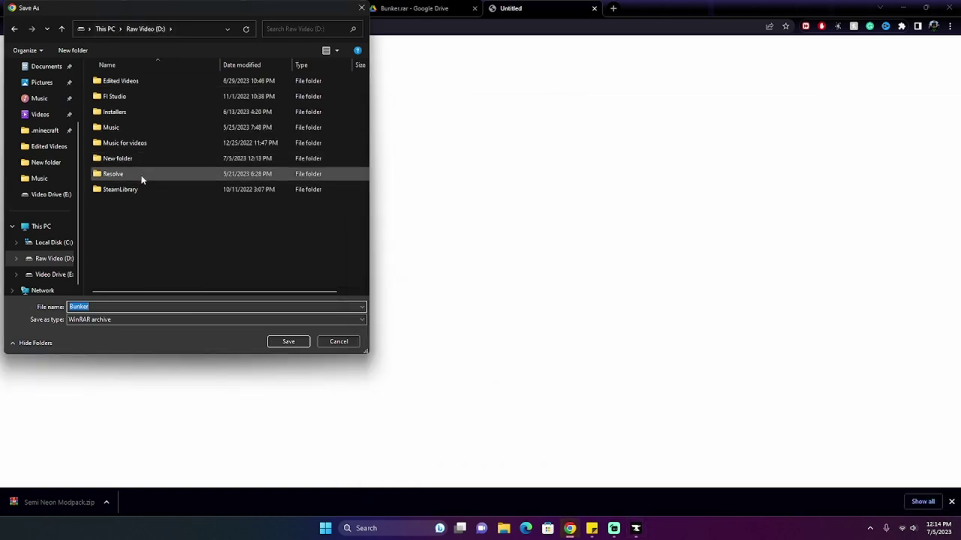
{"action": "double_click", "coordinate": [169, 160]}
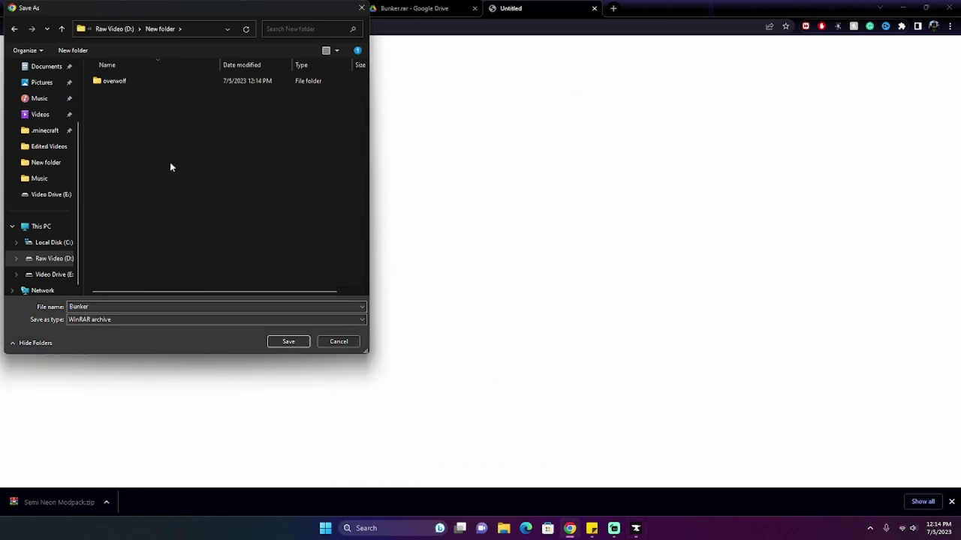
{"action": "left_click", "coordinate": [637, 530]}
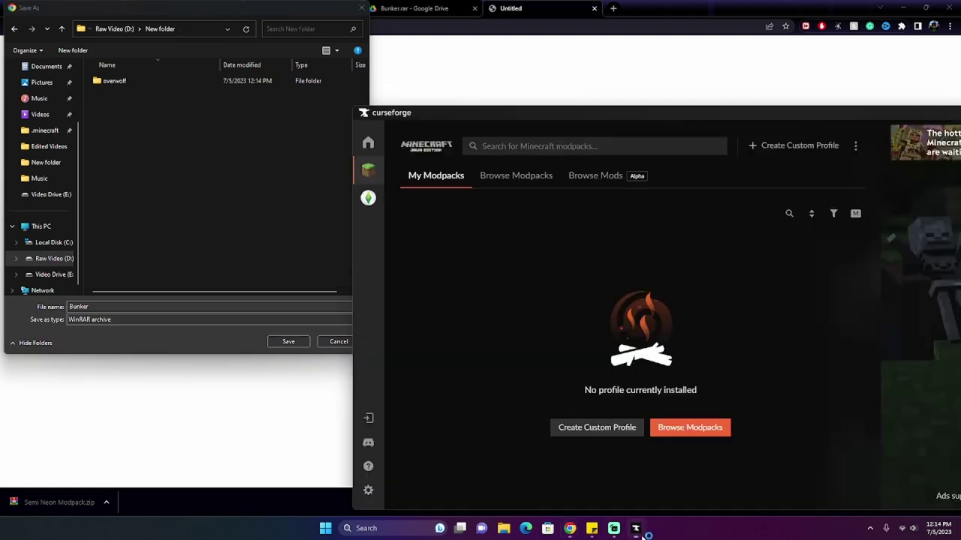
Step: Create a custom profile named 'Semi Neon Modpack' on Minecraft 1.7.10 with Forge 10.13.4.1614
{"action": "left_click", "coordinate": [798, 147]}
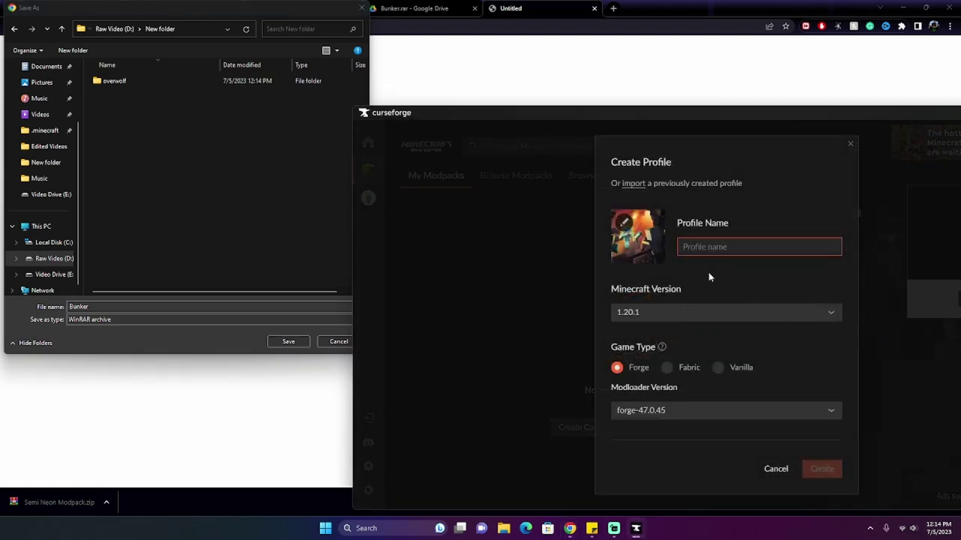
{"action": "left_click", "coordinate": [685, 312]}
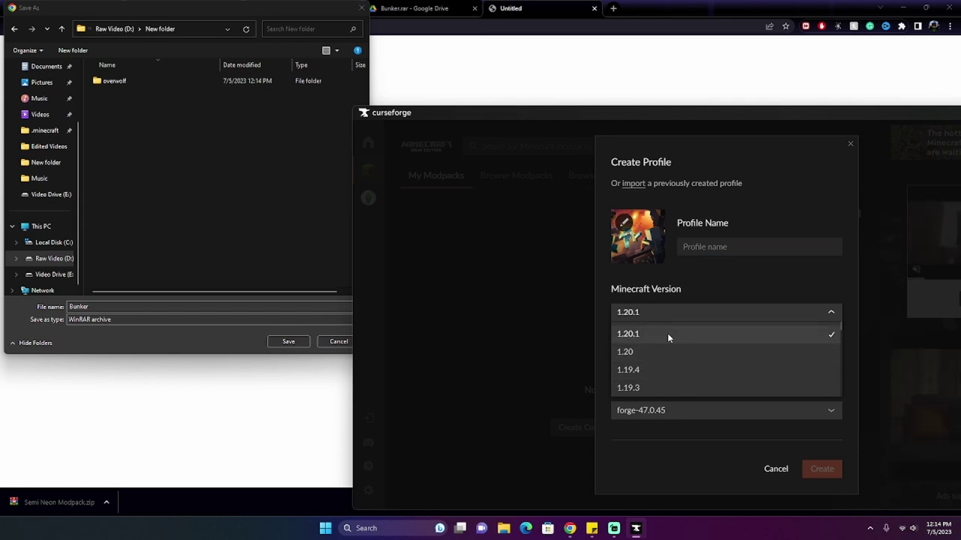
{"action": "scroll", "coordinate": [667, 336], "scroll_direction": "down", "scroll_amount": 20}
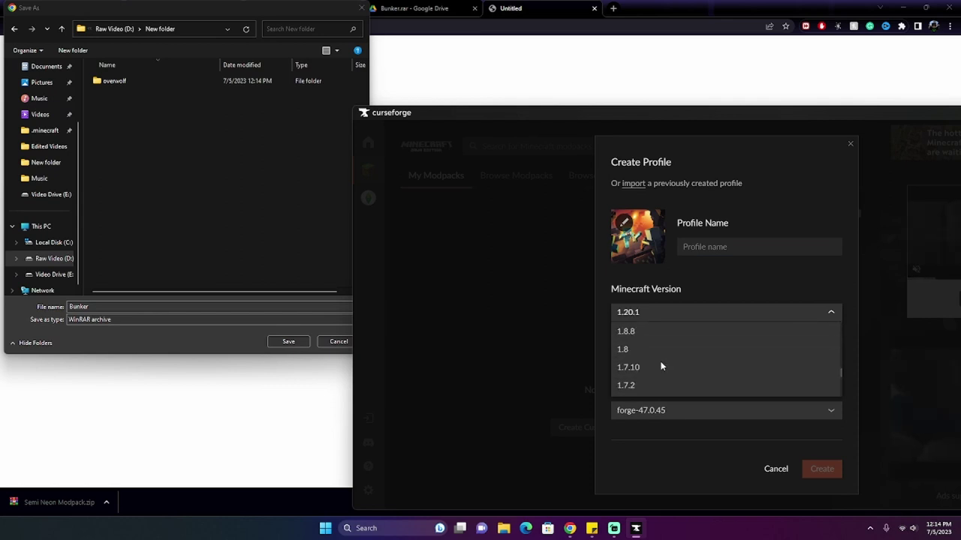
{"action": "scroll", "coordinate": [663, 366], "scroll_direction": "up", "scroll_amount": 5}
{"action": "left_click", "coordinate": [665, 347]}
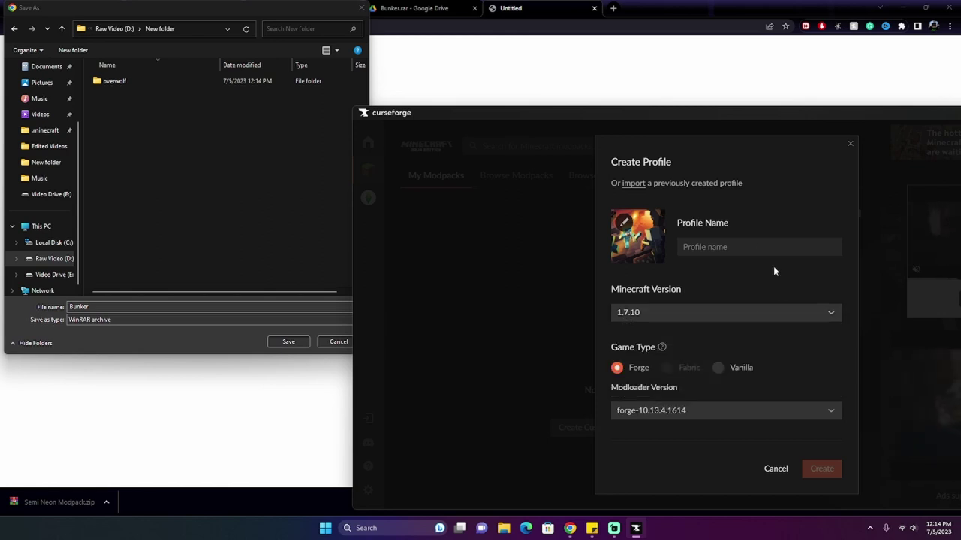
{"action": "left_click", "coordinate": [744, 243]}
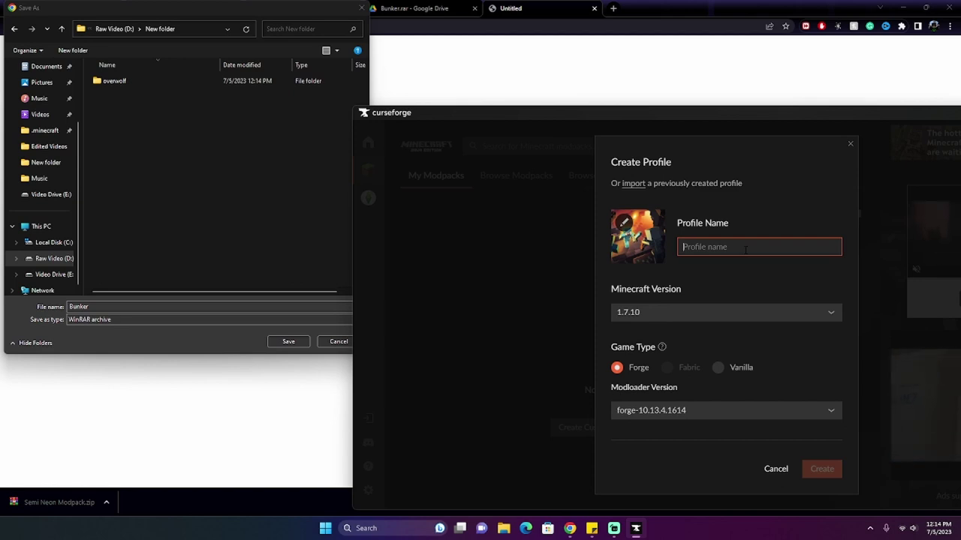
{"action": "type", "text": "Semi "}
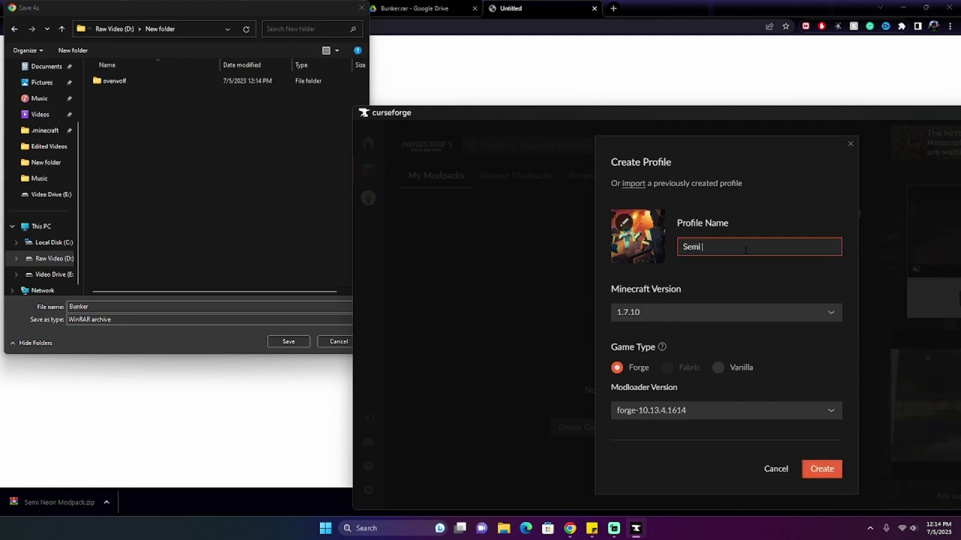
{"action": "type", "text": "Neon Modpack"}
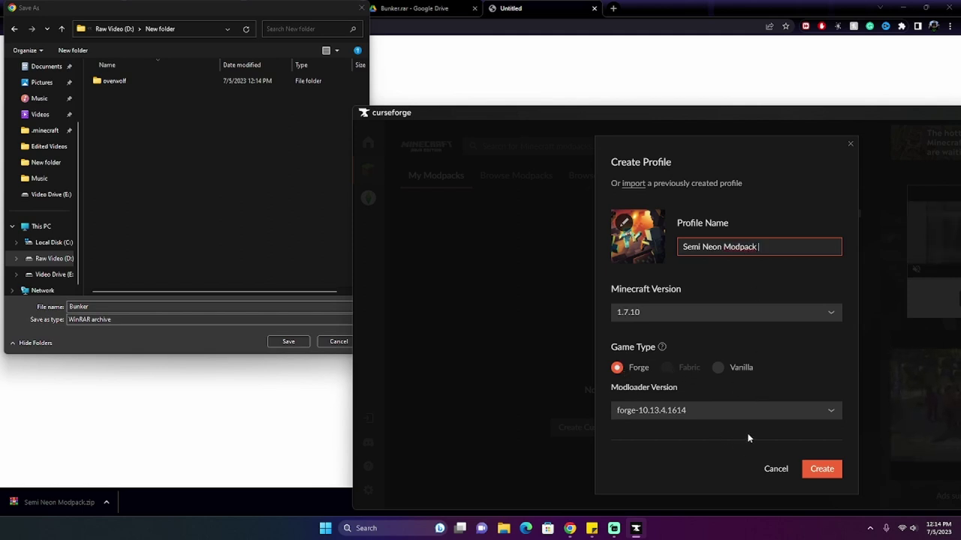
{"action": "left_click", "coordinate": [823, 470]}
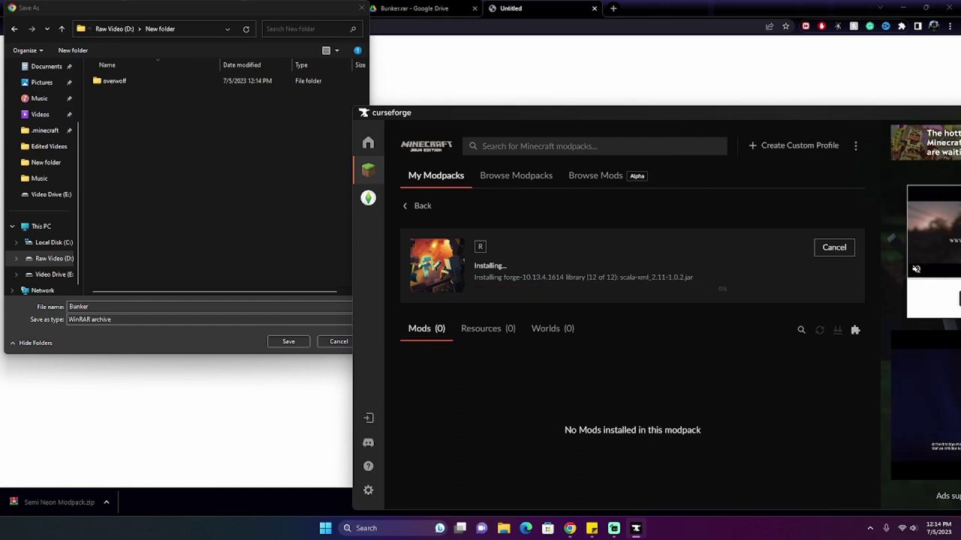
Step: Set the Bunker download to save into New folder on Raw Video (D:), then open the profile's folder
{"action": "left_click", "coordinate": [133, 29]}
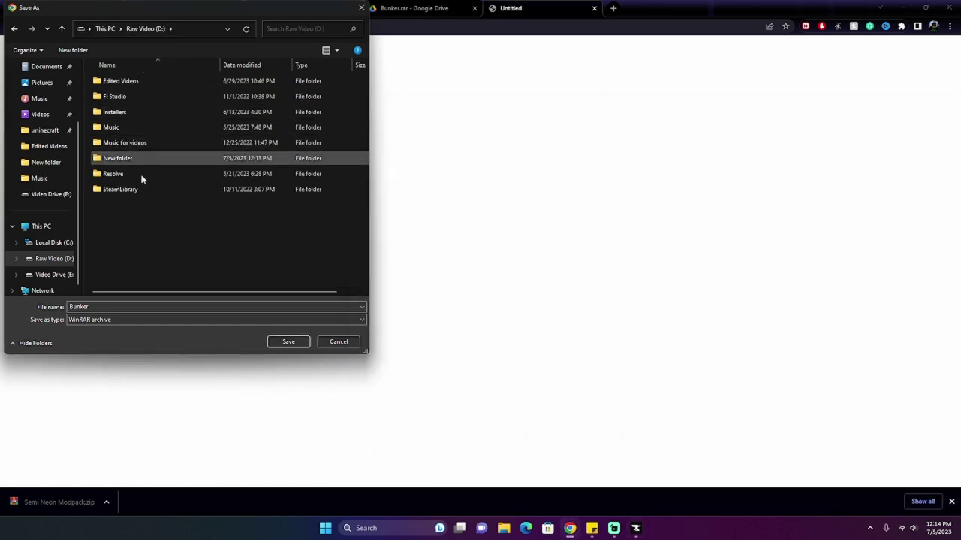
{"action": "double_click", "coordinate": [167, 160]}
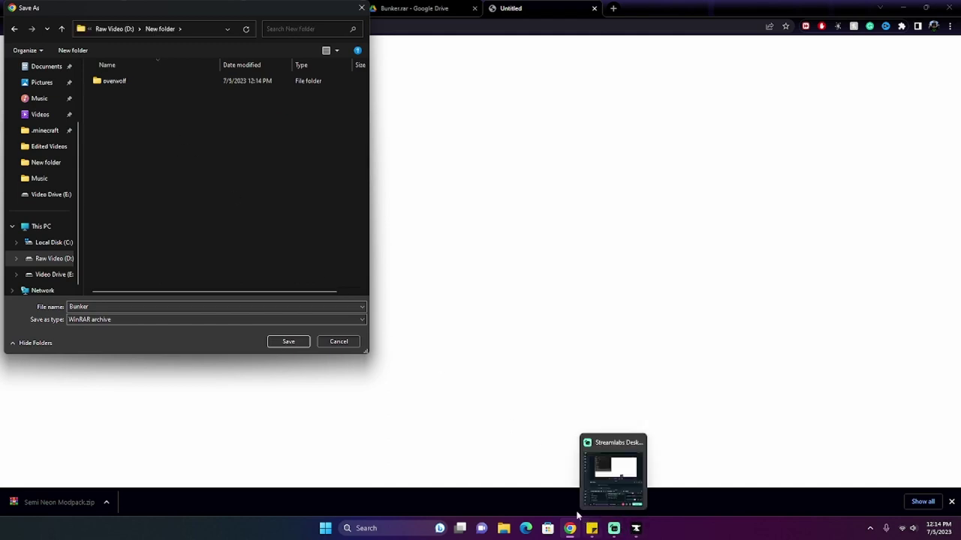
{"action": "mouse_move", "coordinate": [603, 533]}
{"action": "left_click", "coordinate": [636, 528]}
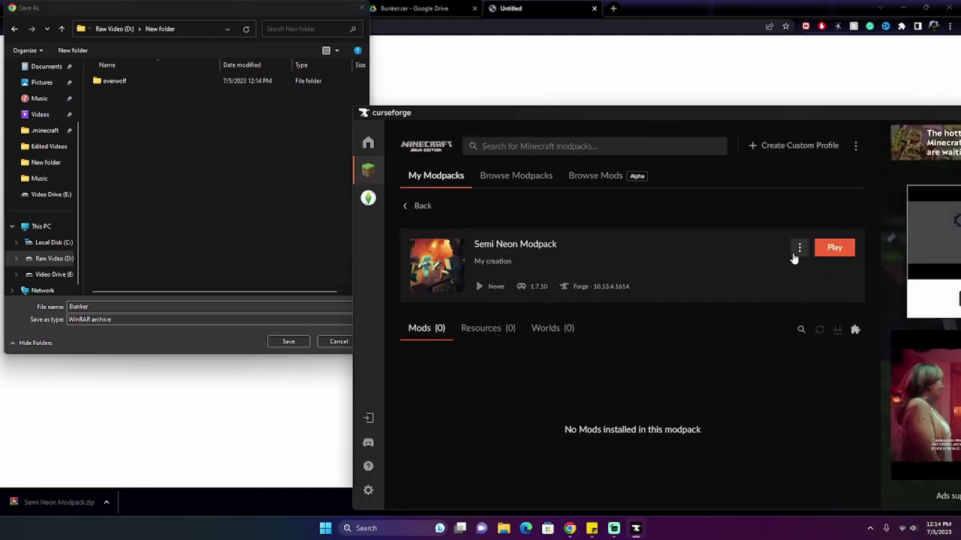
{"action": "left_click", "coordinate": [799, 248]}
{"action": "left_click", "coordinate": [760, 334]}
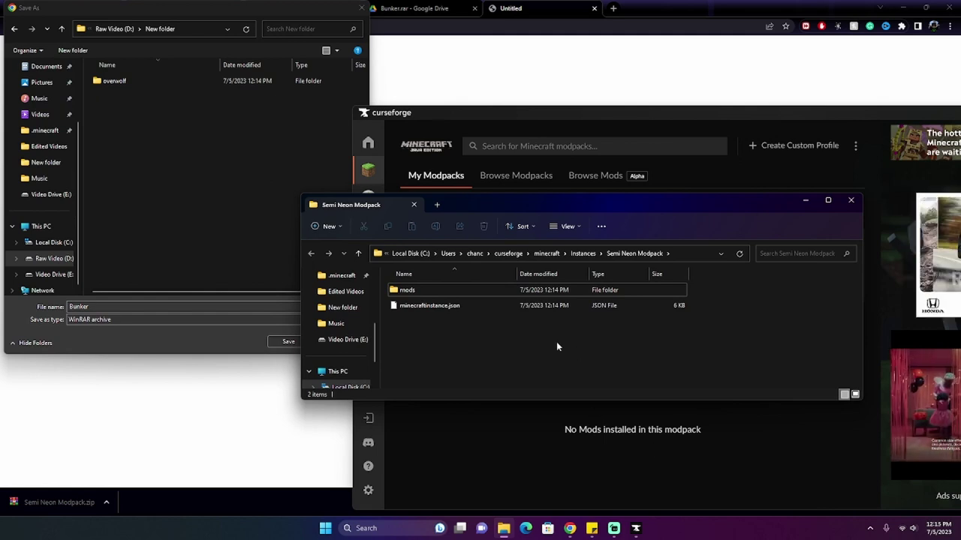
Step: Open the Semi Neon Modpack profile's empty mods folder, then return to the Bunker Save As dialog
{"action": "left_click_drag", "start_coordinate": [552, 341], "coordinate": [492, 331]}
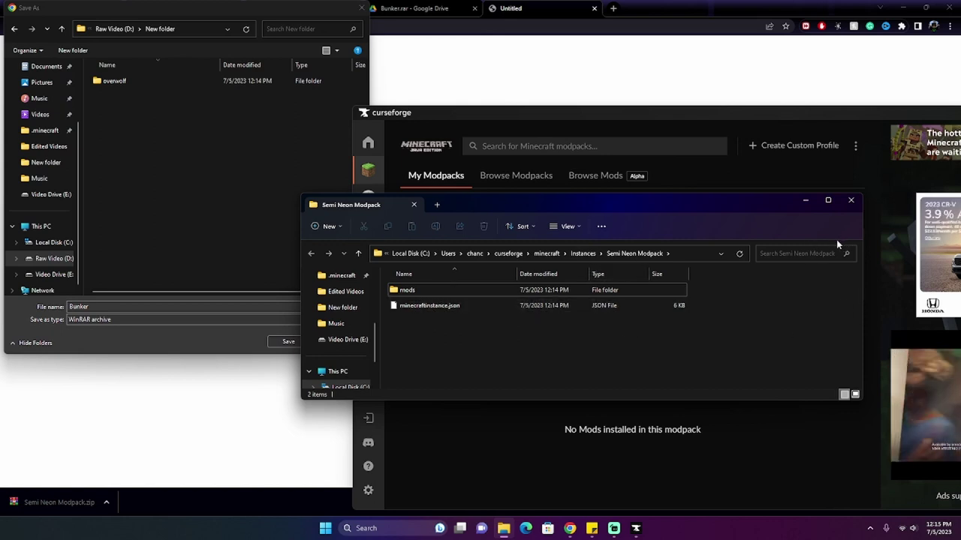
{"action": "left_click", "coordinate": [463, 292]}
{"action": "double_click", "coordinate": [463, 291]}
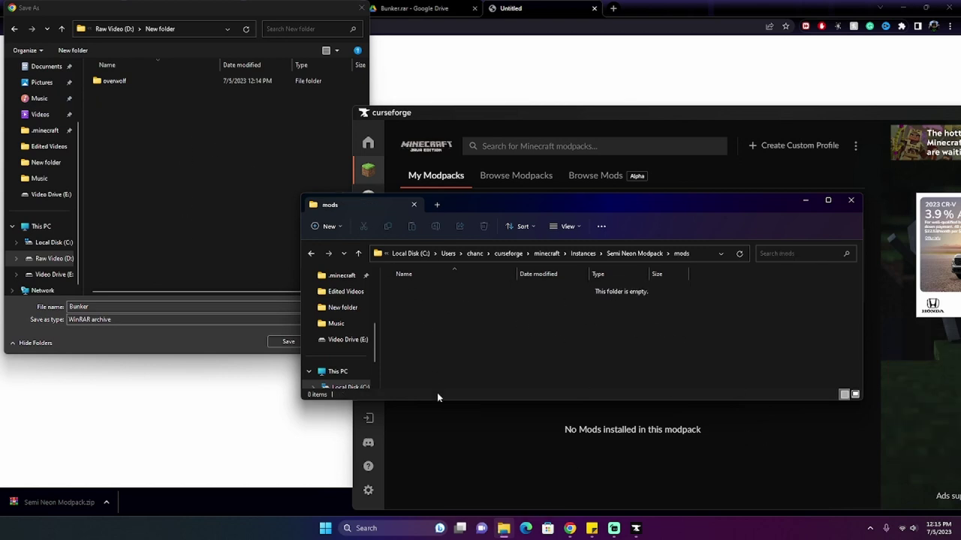
{"action": "right_click", "coordinate": [516, 362]}
{"action": "left_click", "coordinate": [516, 363]}
{"action": "left_click", "coordinate": [102, 509]}
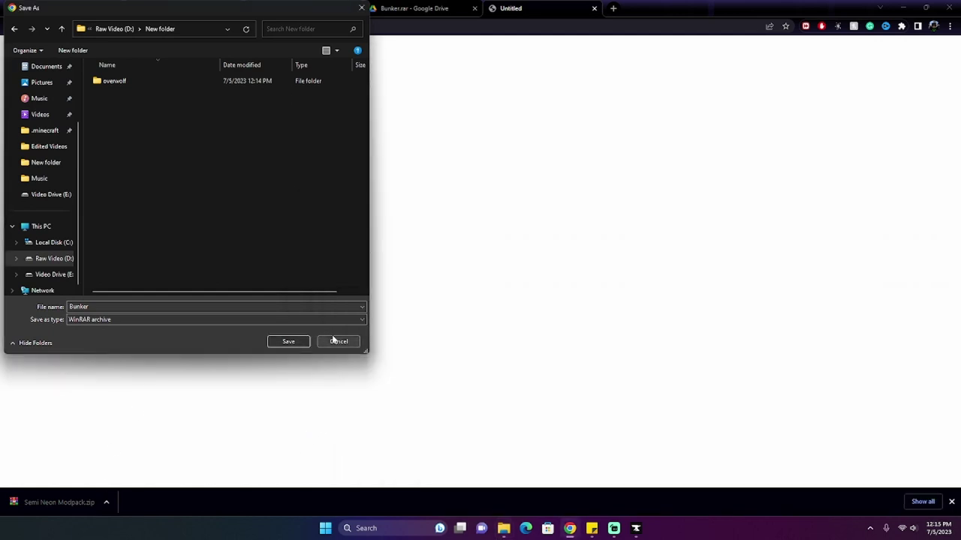
Step: Save Bunker.rar into D:\New folder and copy it together with the Semi Neon Modpack zip
{"action": "left_click", "coordinate": [289, 341]}
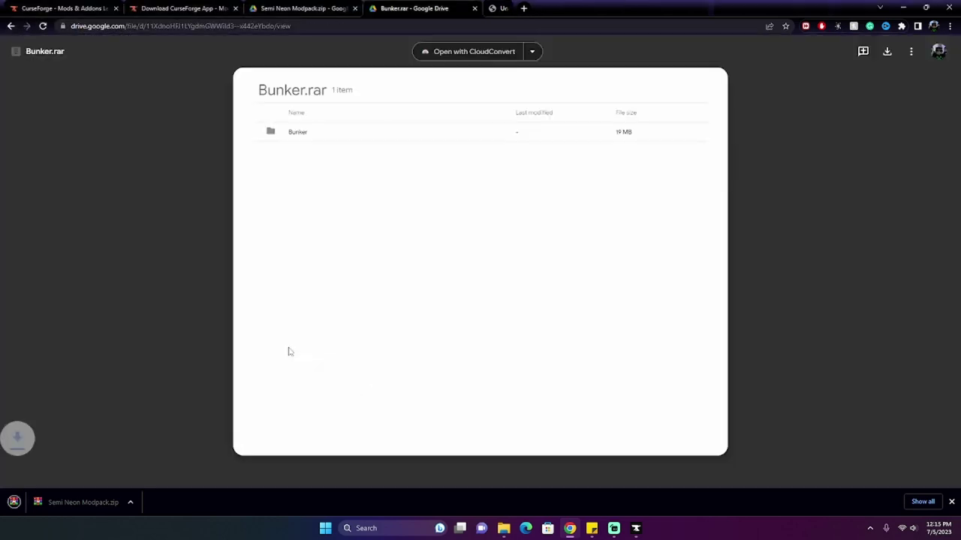
{"action": "left_click", "coordinate": [223, 502]}
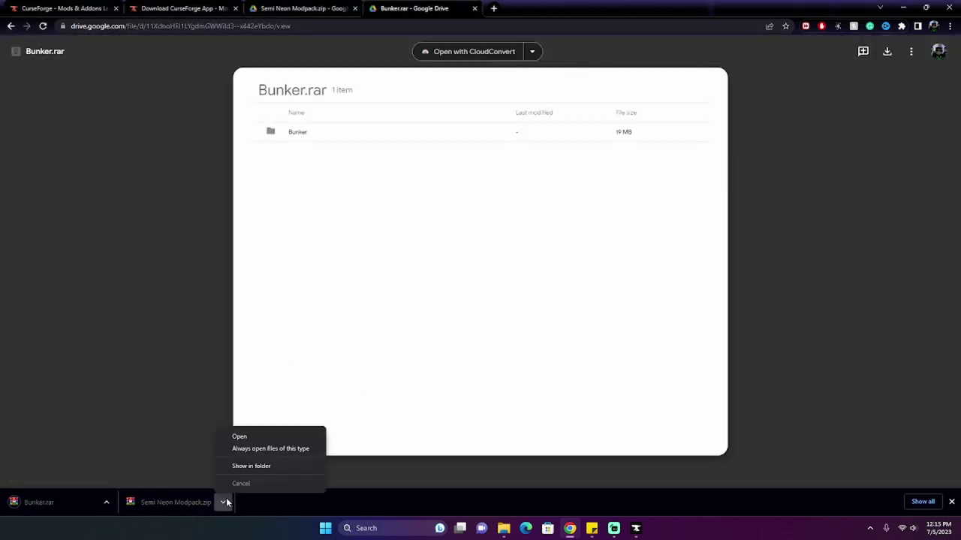
{"action": "left_click", "coordinate": [264, 464]}
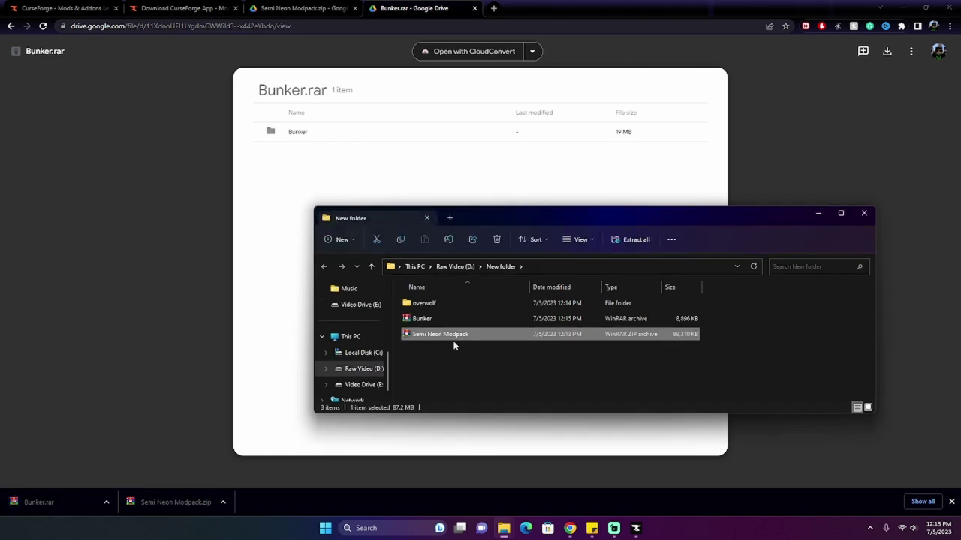
{"action": "left_click", "coordinate": [457, 324], "text": "ctrl"}
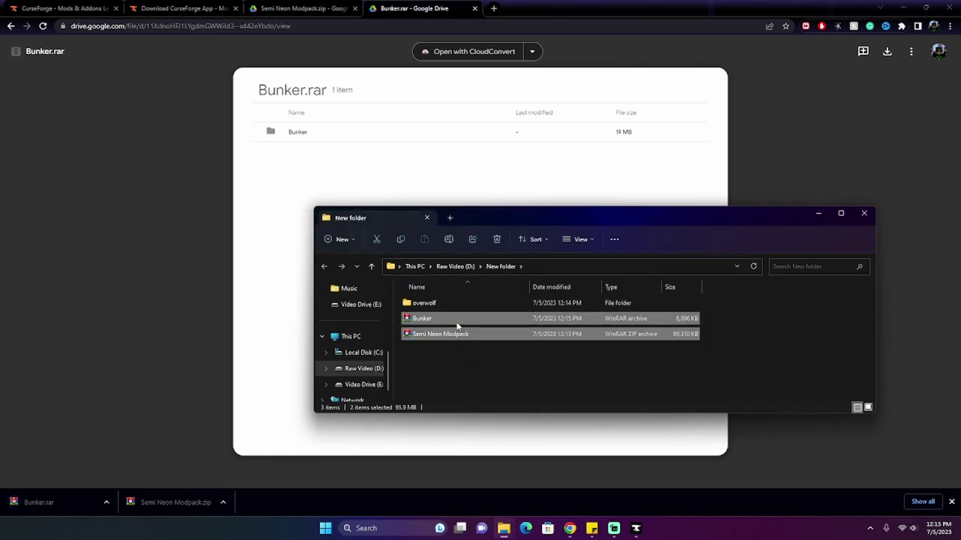
{"action": "right_click", "coordinate": [457, 324]}
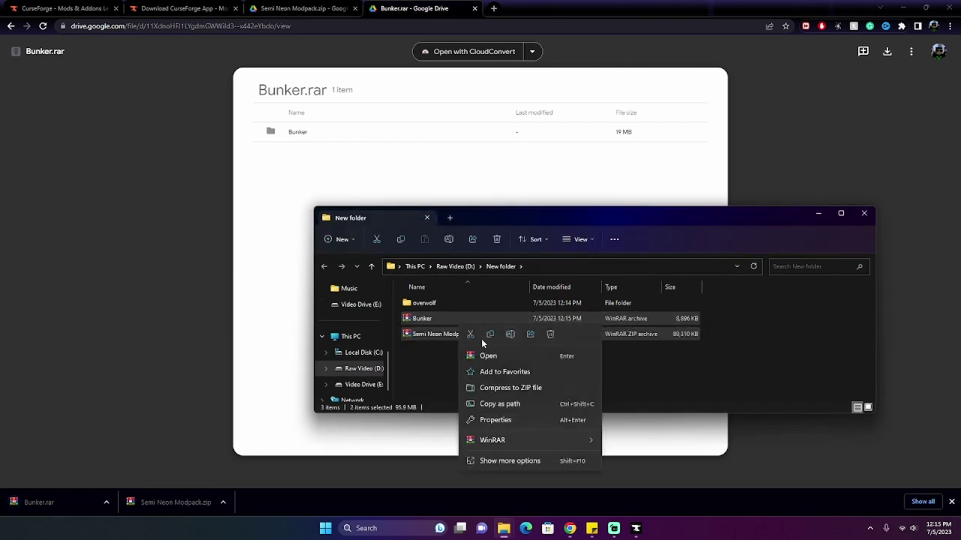
{"action": "left_click", "coordinate": [482, 338]}
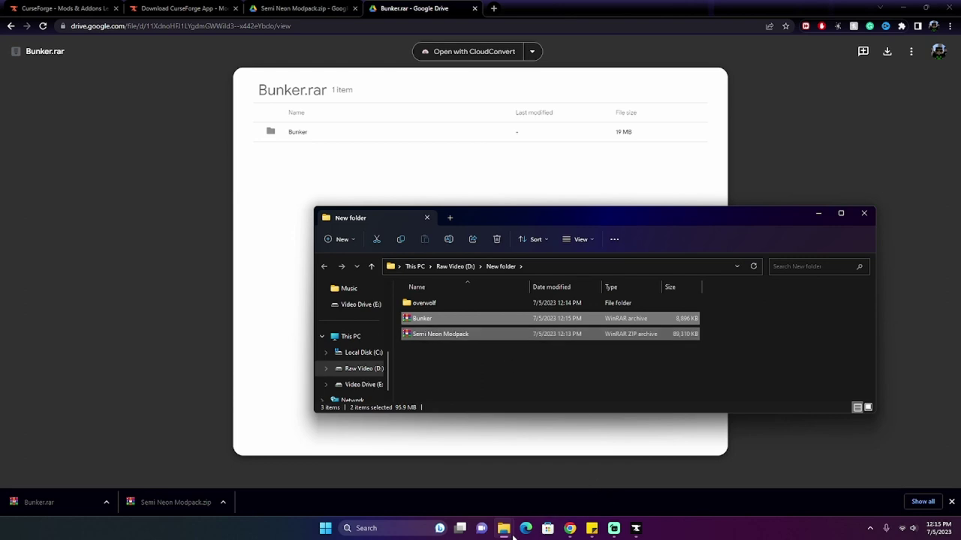
Step: Paste both archives into the mods folder and move Bunker up into the profile folder
{"action": "mouse_move", "coordinate": [502, 527]}
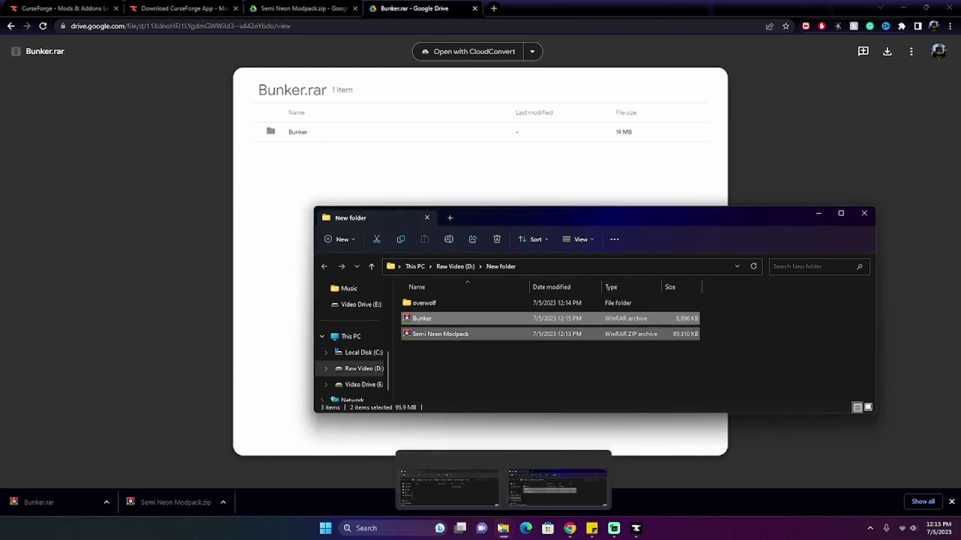
{"action": "left_click", "coordinate": [448, 484]}
{"action": "right_click", "coordinate": [452, 302]}
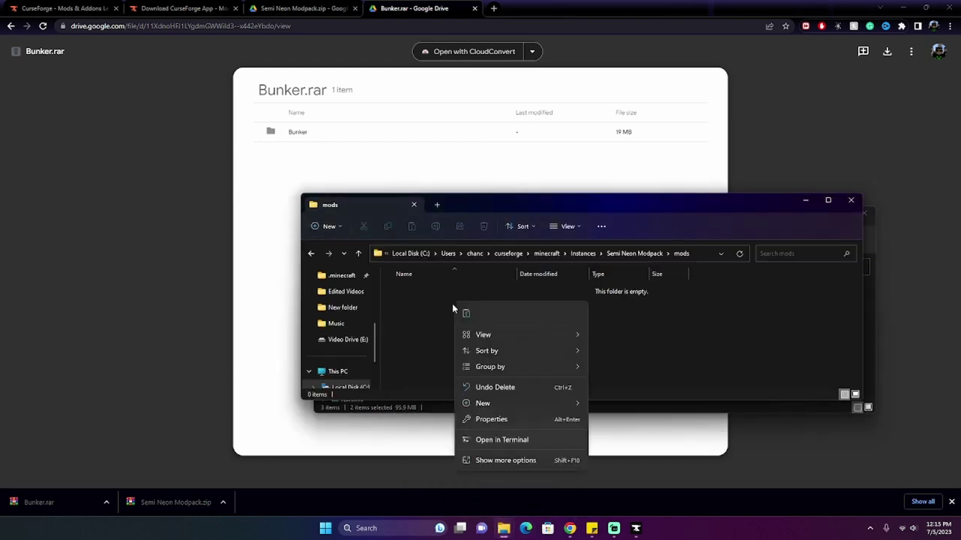
{"action": "left_click", "coordinate": [465, 314]}
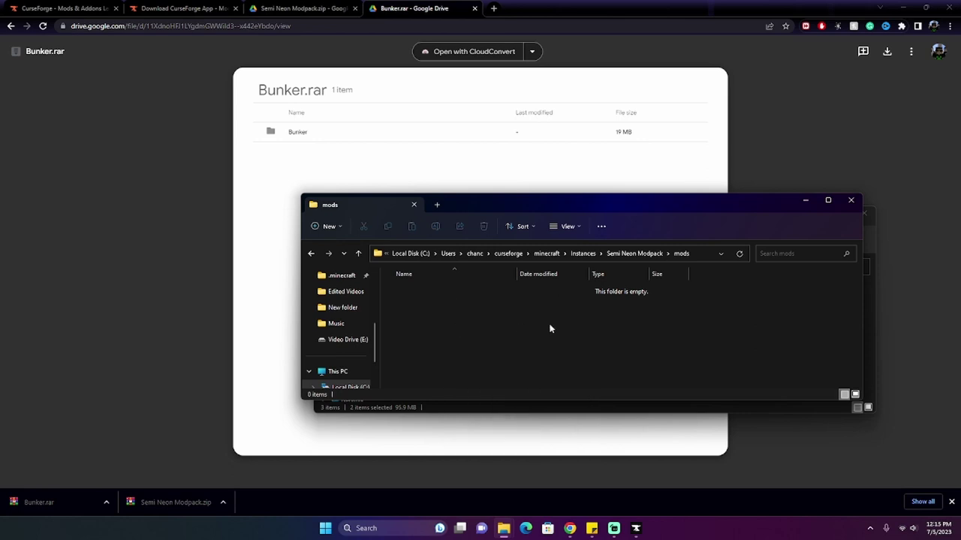
{"action": "left_click", "coordinate": [485, 335]}
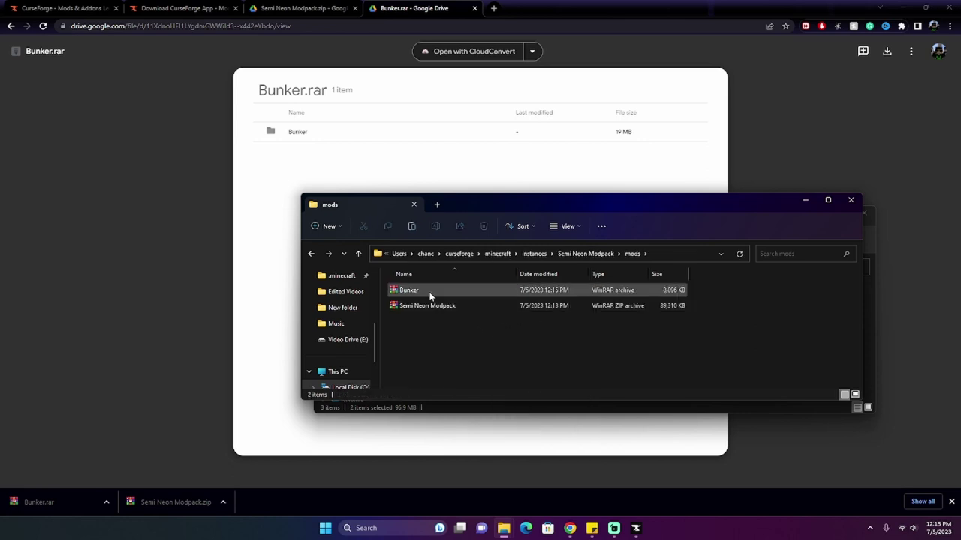
{"action": "left_click_drag", "start_coordinate": [430, 298], "coordinate": [593, 257]}
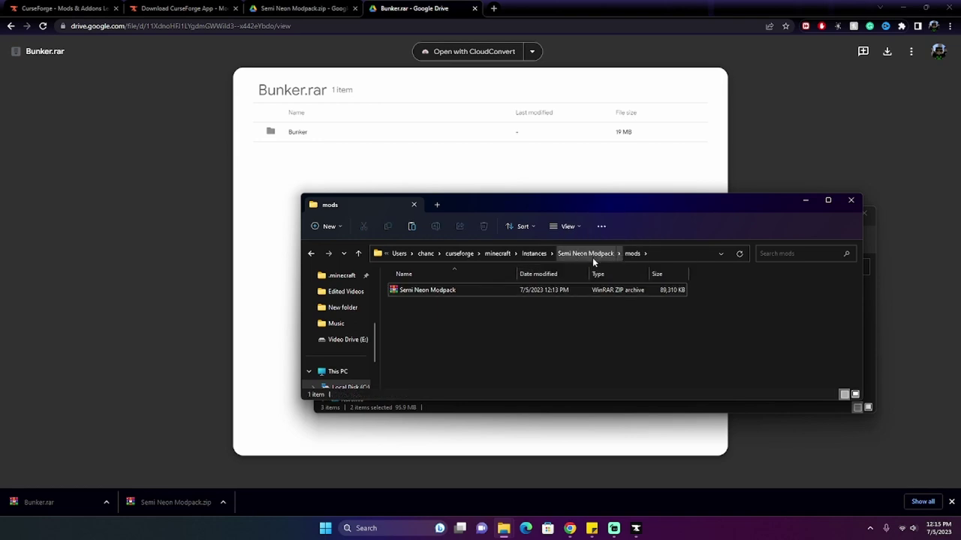
Step: Extract the Semi Neon Modpack zip into the mods folder
{"action": "right_click", "coordinate": [541, 291]}
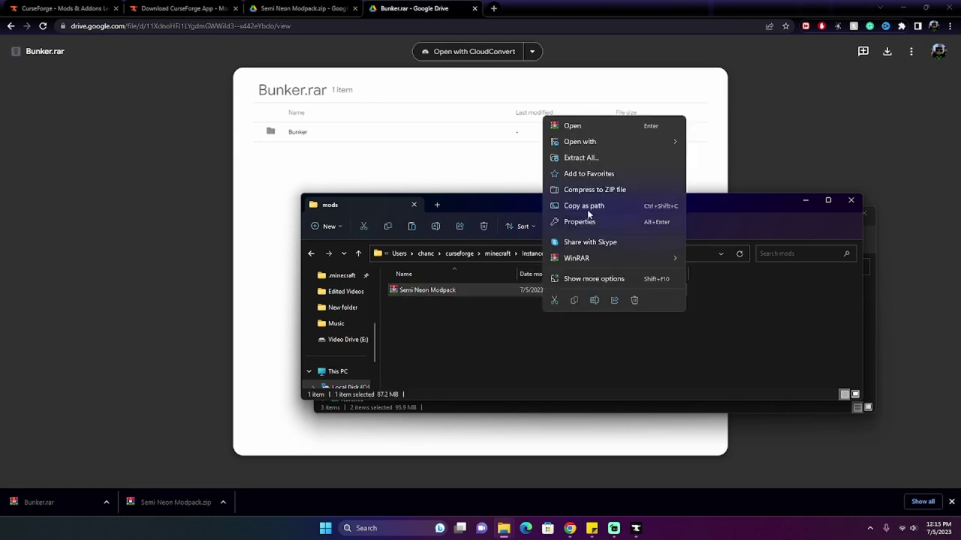
{"action": "left_click", "coordinate": [581, 158]}
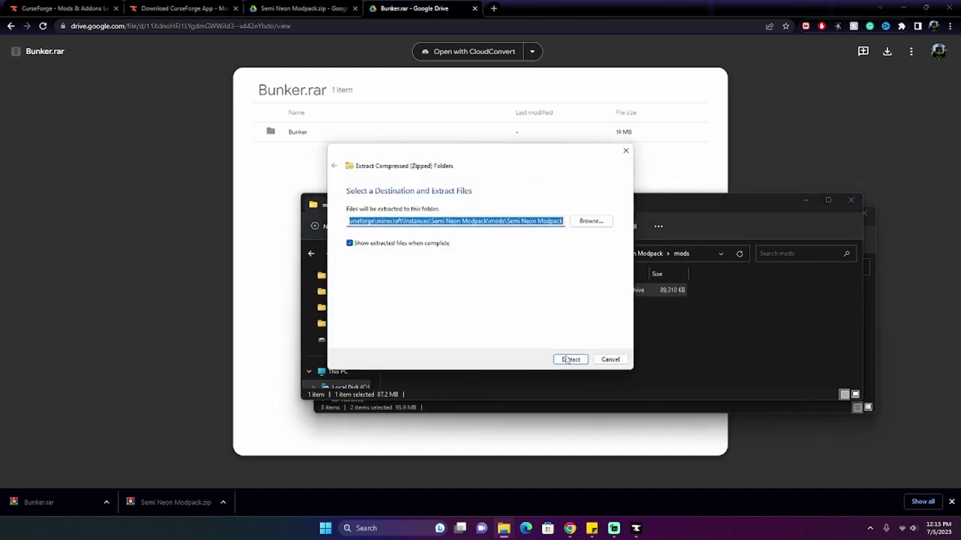
{"action": "left_click", "coordinate": [571, 359]}
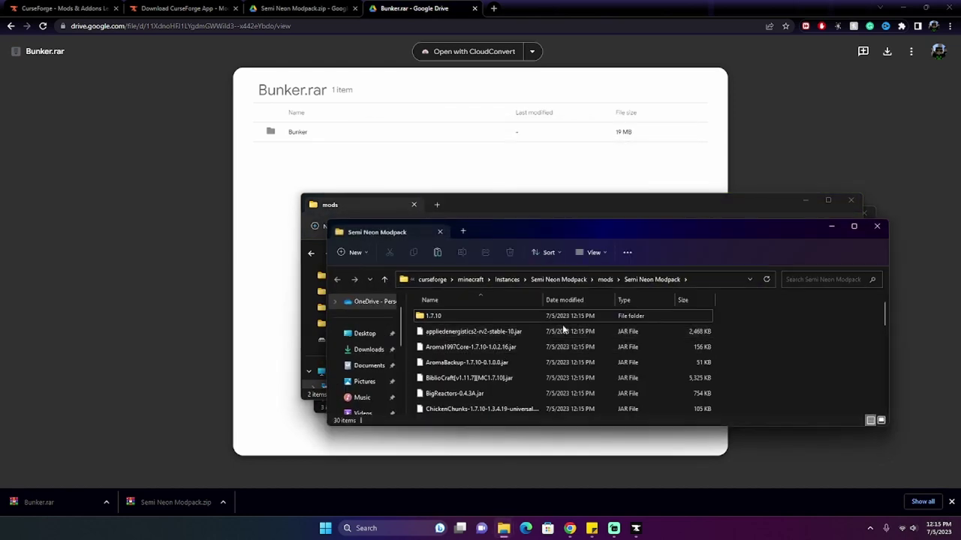
Step: Close the extracted mod files window and navigate via Instances back into the Semi Neon Modpack profile folder
{"action": "scroll", "coordinate": [616, 361], "scroll_direction": "down", "scroll_amount": 8}
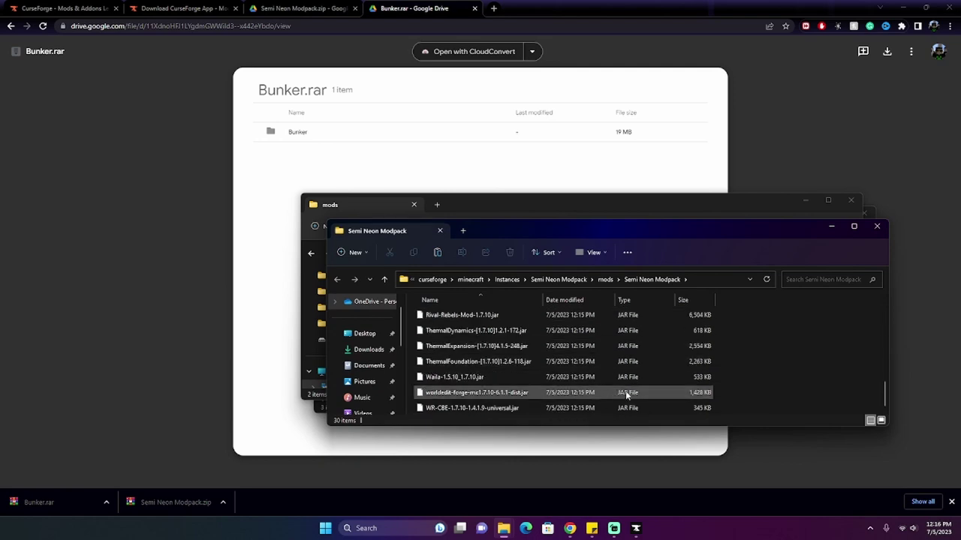
{"action": "scroll", "coordinate": [625, 393], "scroll_direction": "up", "scroll_amount": 7}
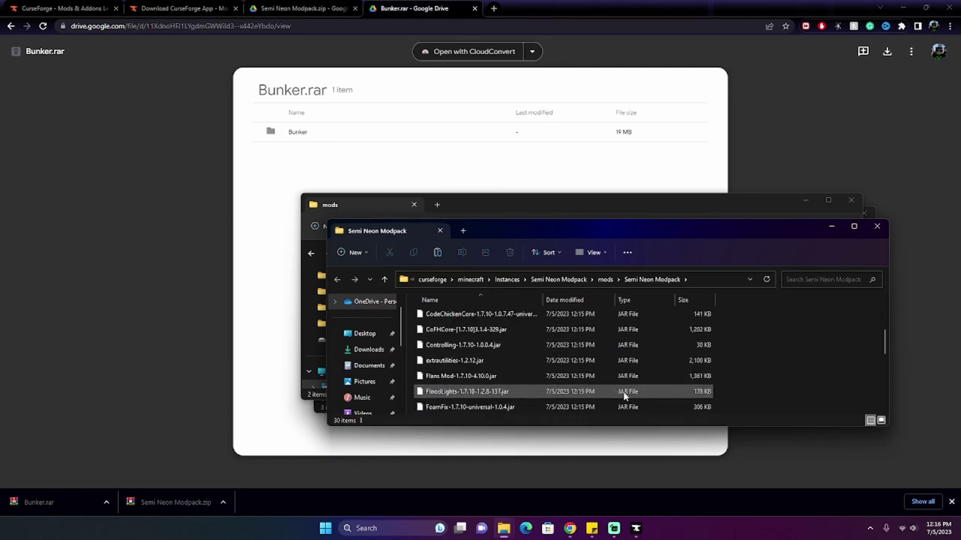
{"action": "left_click", "coordinate": [877, 226]}
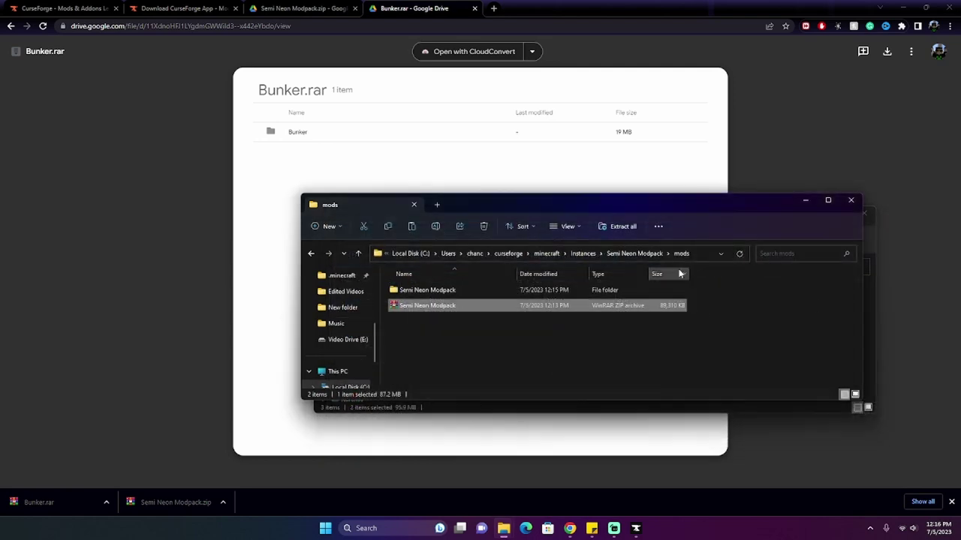
{"action": "left_click", "coordinate": [625, 254]}
{"action": "left_click", "coordinate": [589, 256]}
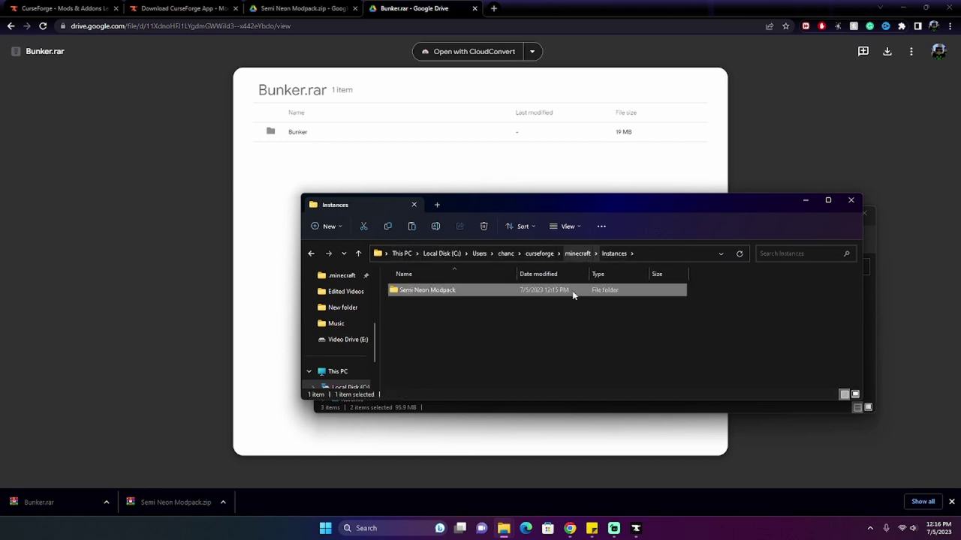
{"action": "double_click", "coordinate": [571, 289]}
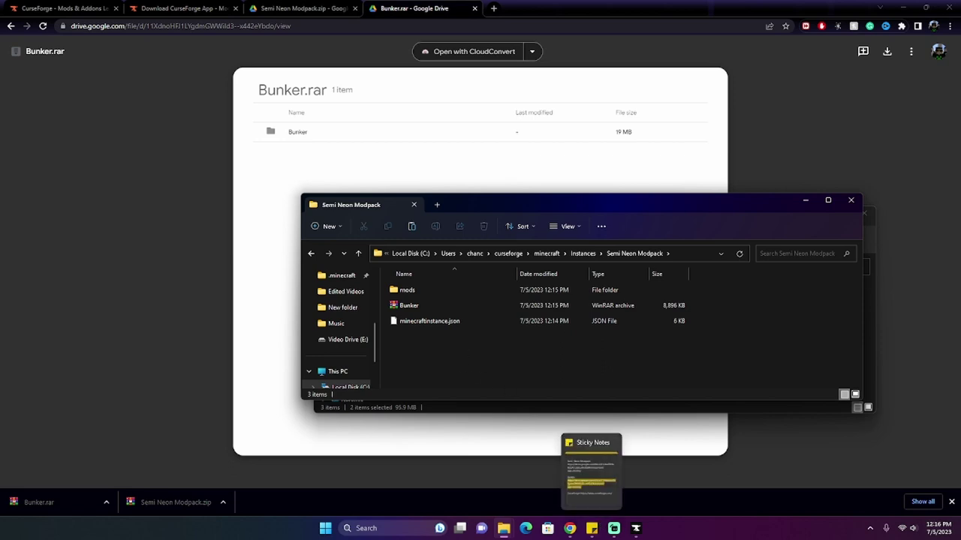
Step: Reopen the Semi Neon Modpack profile page in CurseForge, which still shows no mods
{"action": "left_click", "coordinate": [635, 528]}
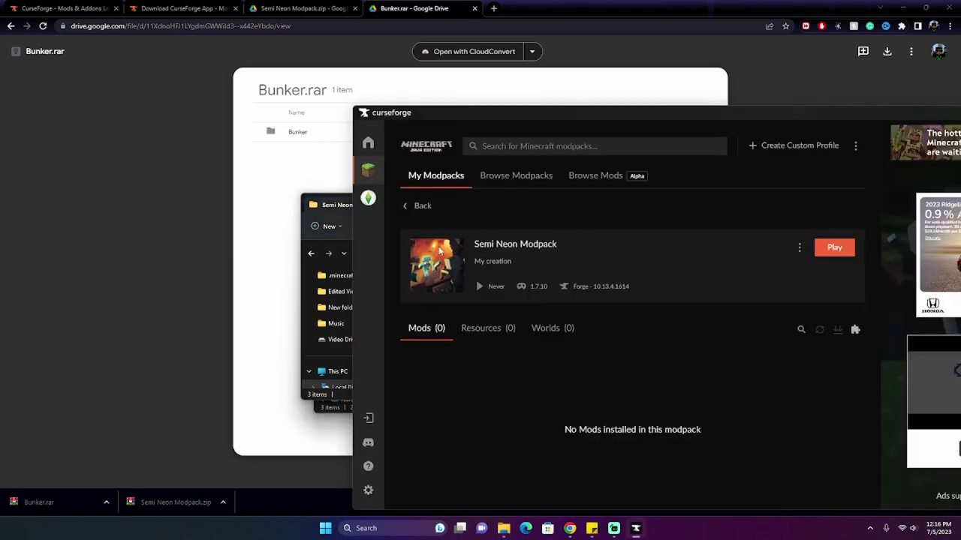
{"action": "left_click", "coordinate": [418, 209]}
{"action": "left_click", "coordinate": [427, 308]}
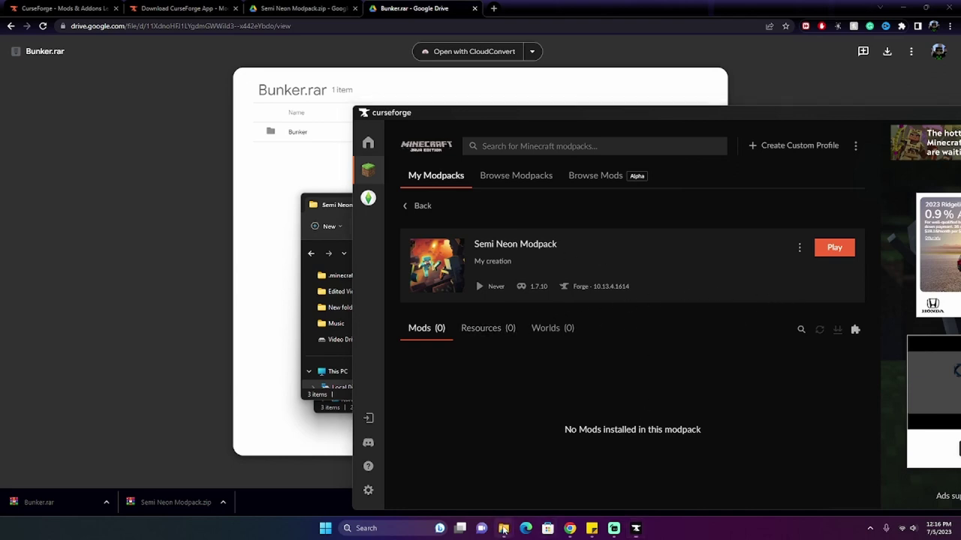
Step: Minimize the New folder window and open the profile's mods folder in File Explorer
{"action": "mouse_move", "coordinate": [503, 528]}
{"action": "left_click", "coordinate": [558, 486]}
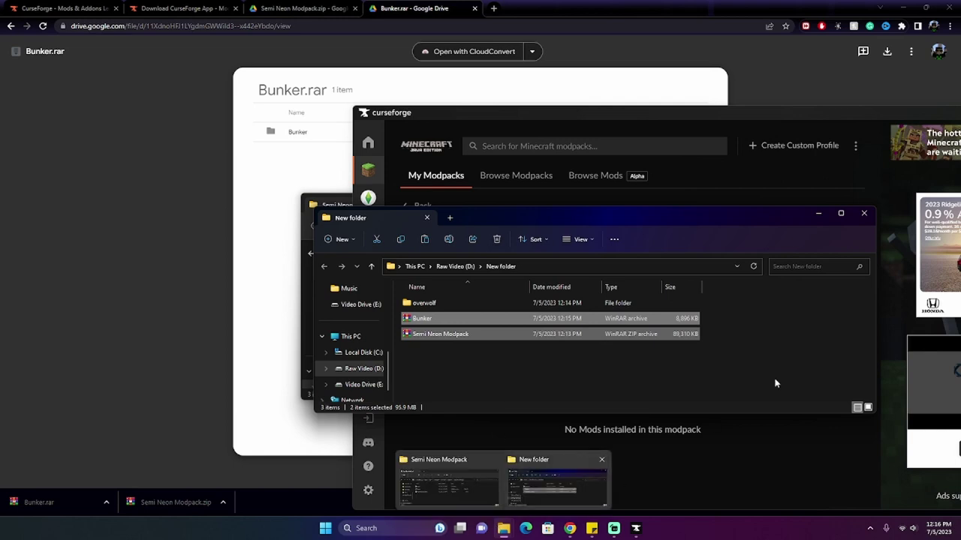
{"action": "left_click", "coordinate": [582, 482]}
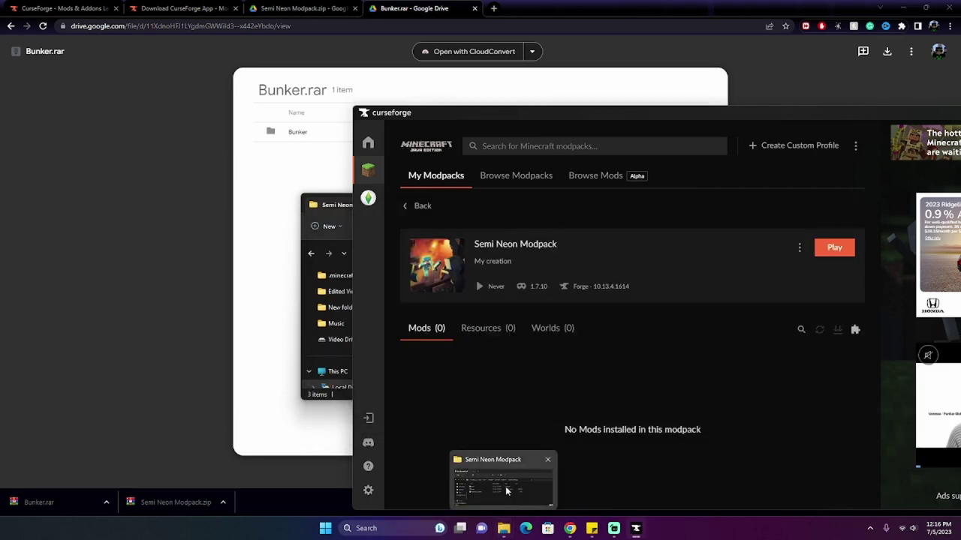
{"action": "left_click", "coordinate": [508, 484]}
{"action": "double_click", "coordinate": [482, 290]}
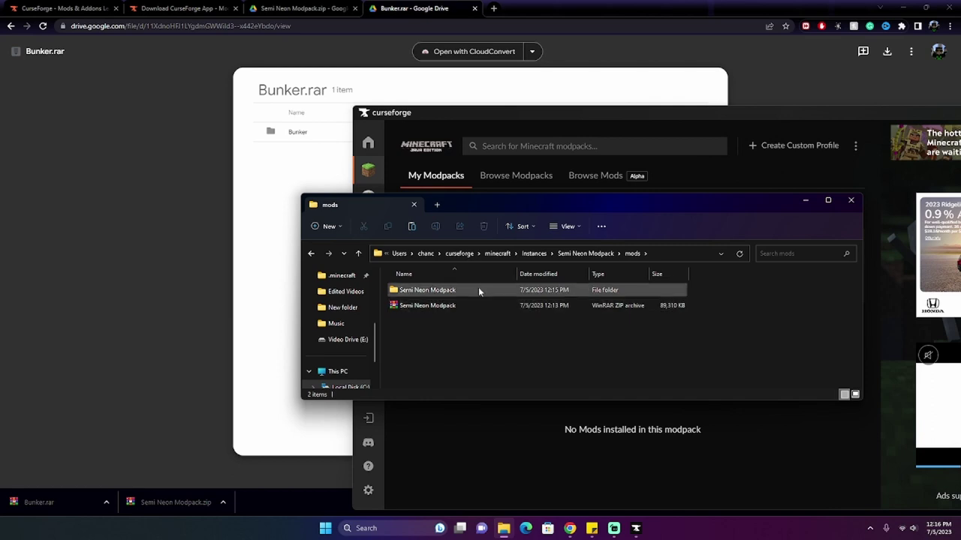
Step: Move all files from mods\Semi Neon Modpack up into mods, check the result, and close the window
{"action": "double_click", "coordinate": [478, 288]}
{"action": "left_click_drag", "start_coordinate": [387, 300], "coordinate": [767, 387]}
{"action": "scroll", "coordinate": [751, 372], "scroll_direction": "up", "scroll_amount": 8}
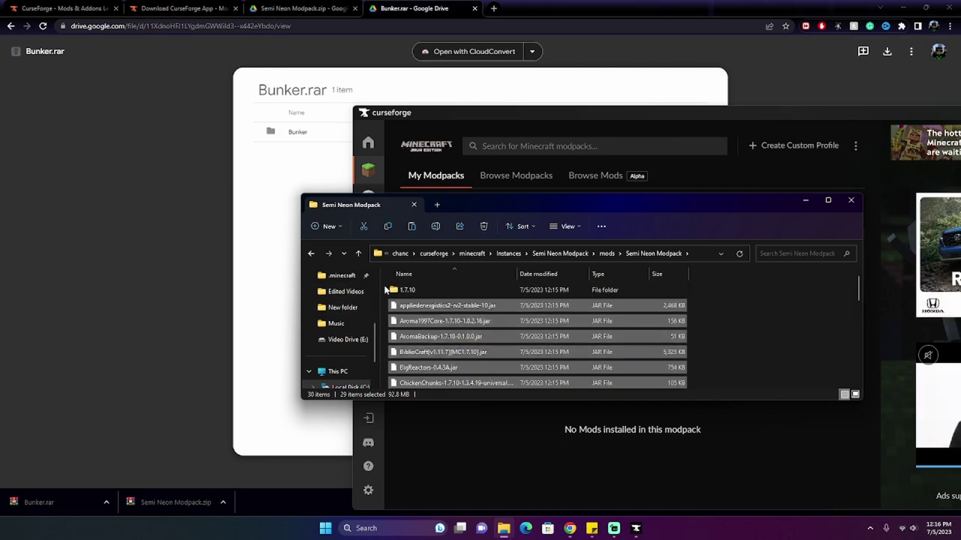
{"action": "left_click", "coordinate": [620, 391]}
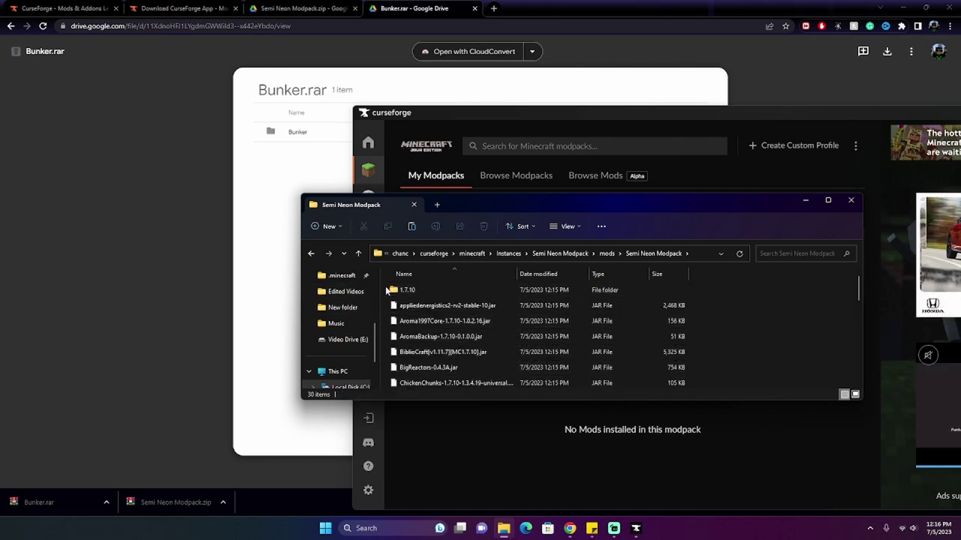
{"action": "left_click_drag", "start_coordinate": [385, 286], "coordinate": [661, 474]}
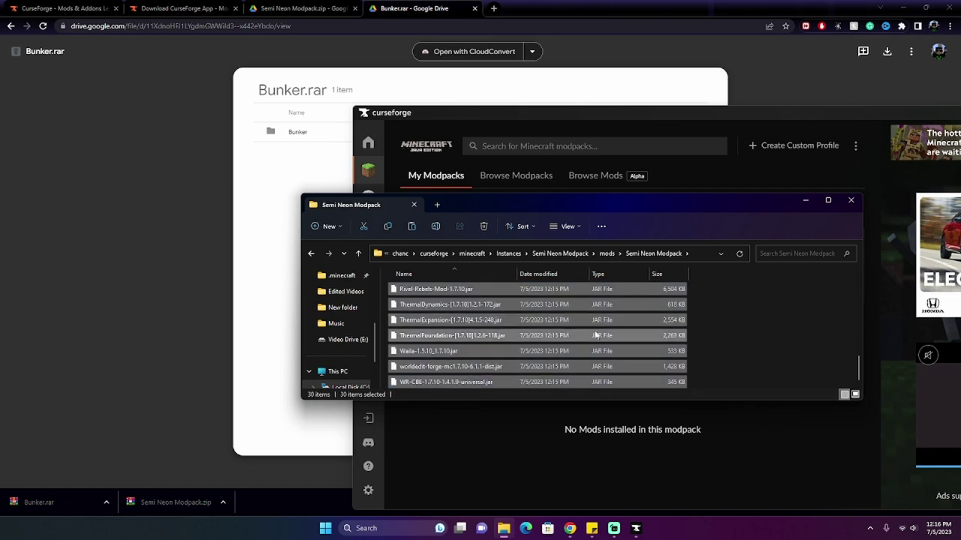
{"action": "left_click_drag", "start_coordinate": [600, 335], "coordinate": [606, 253]}
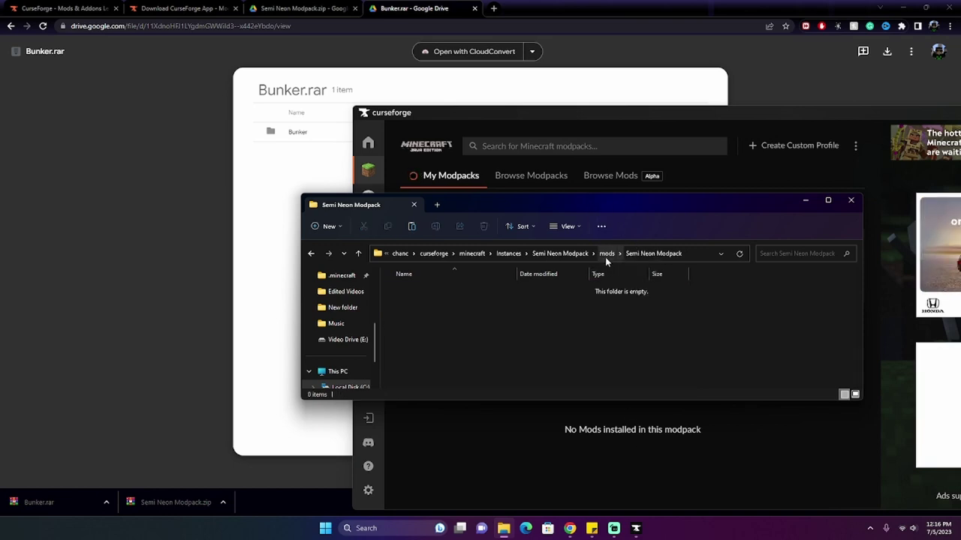
{"action": "left_click", "coordinate": [605, 255]}
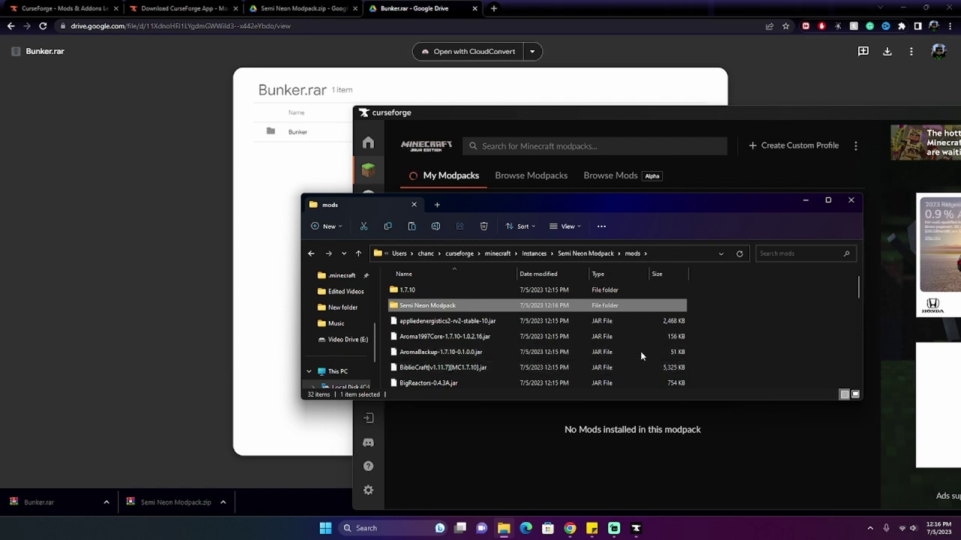
{"action": "scroll", "coordinate": [664, 339], "scroll_direction": "down", "scroll_amount": 8}
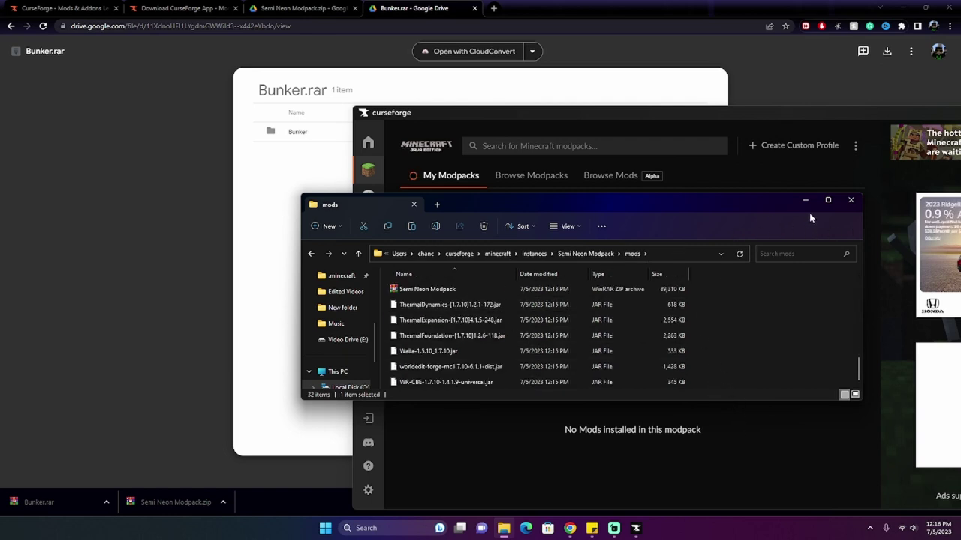
{"action": "left_click", "coordinate": [850, 200]}
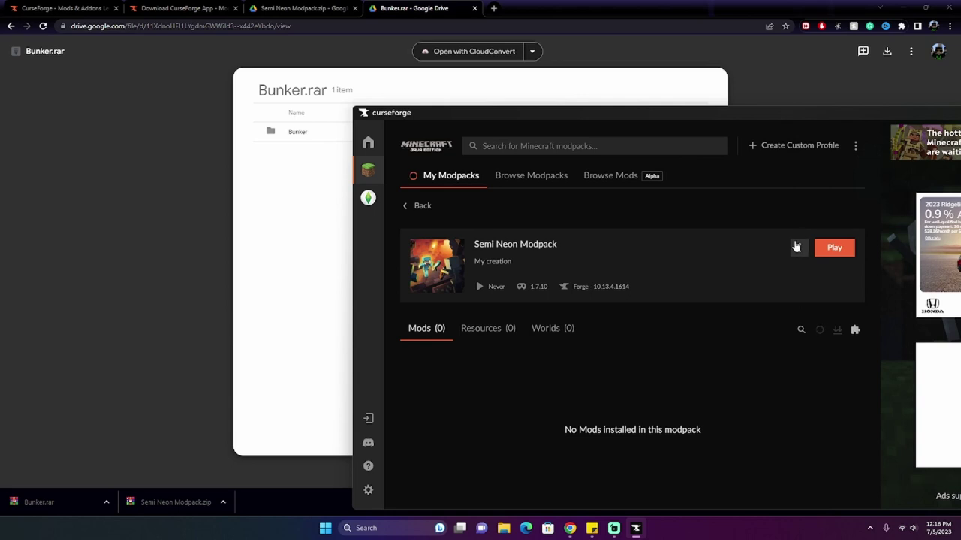
Step: Open the modpack folder, install the Hbm's Nuclear Tech update, and launch Semi Neon Modpack
{"action": "left_click", "coordinate": [800, 247]}
{"action": "left_click", "coordinate": [731, 328]}
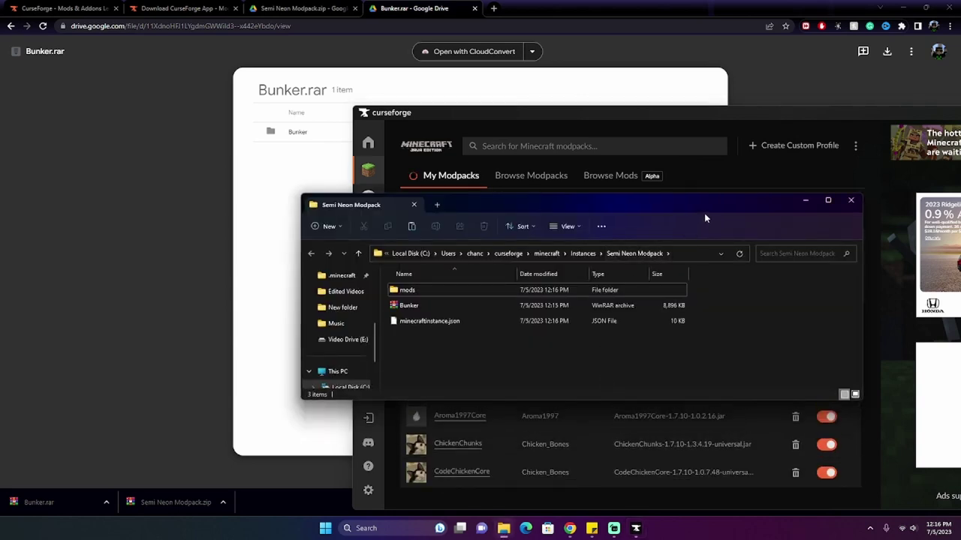
{"action": "left_click_drag", "start_coordinate": [704, 208], "coordinate": [644, 347]}
{"action": "left_click", "coordinate": [726, 269]}
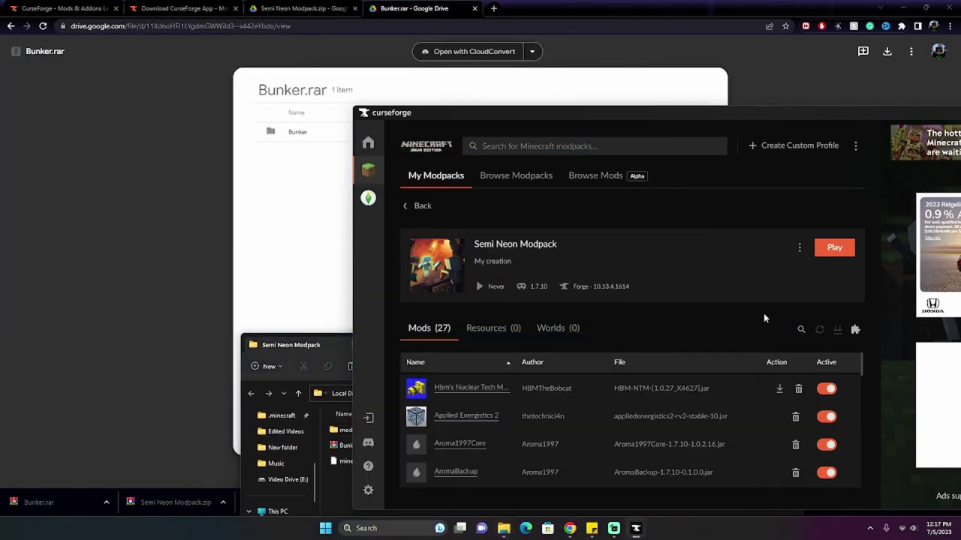
{"action": "left_click", "coordinate": [779, 389]}
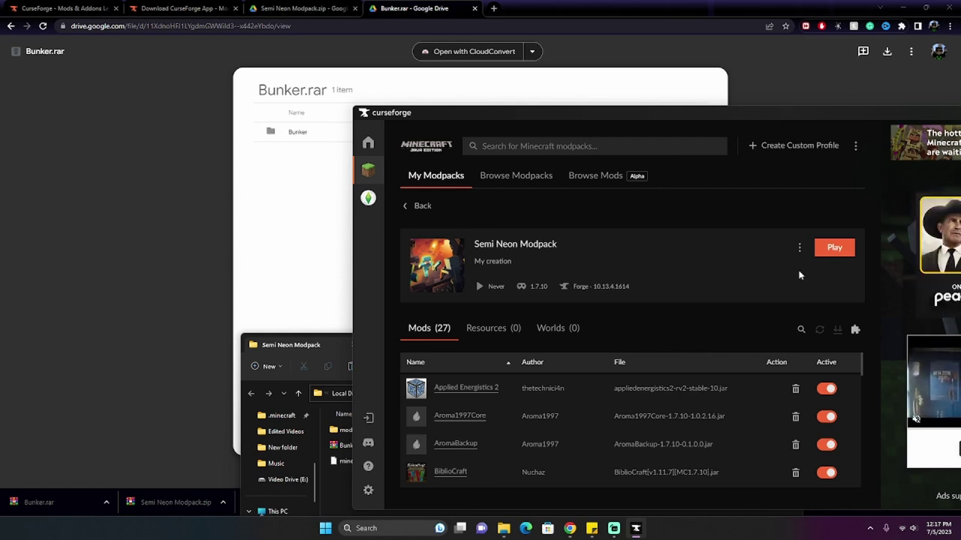
{"action": "left_click", "coordinate": [846, 249]}
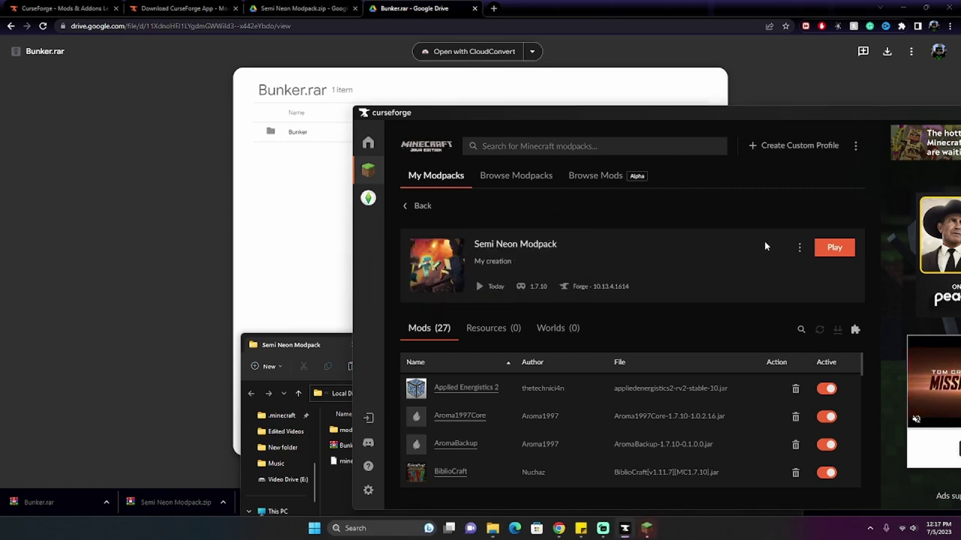
Step: Sign in with Microsoft and start Semi Neon Modpack, accepting the modified-installation warning
{"action": "left_click", "coordinate": [644, 528]}
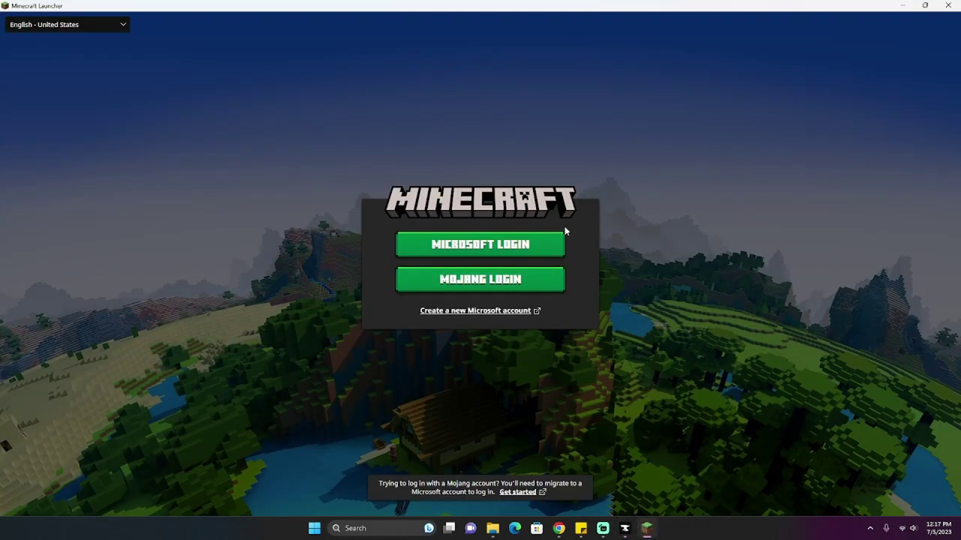
{"action": "left_click", "coordinate": [530, 249]}
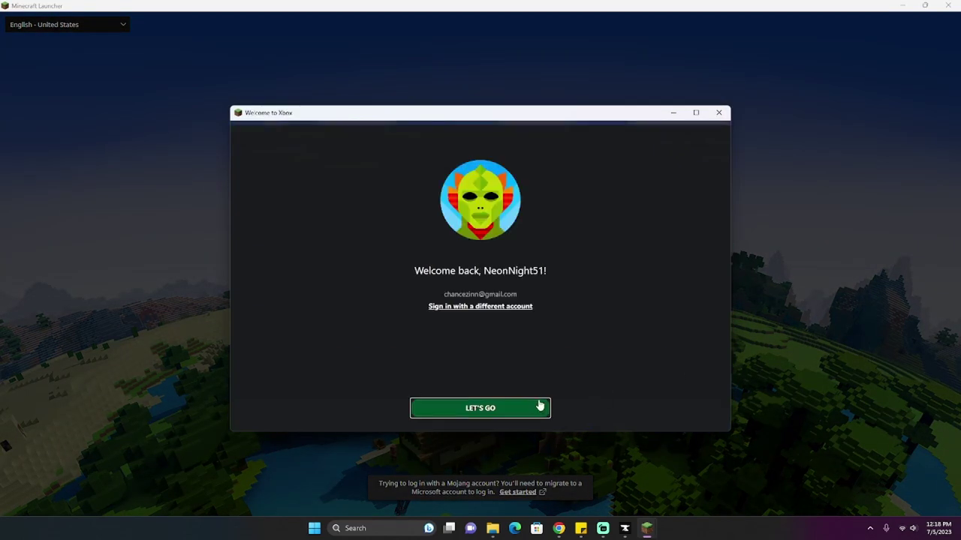
{"action": "left_click", "coordinate": [538, 407]}
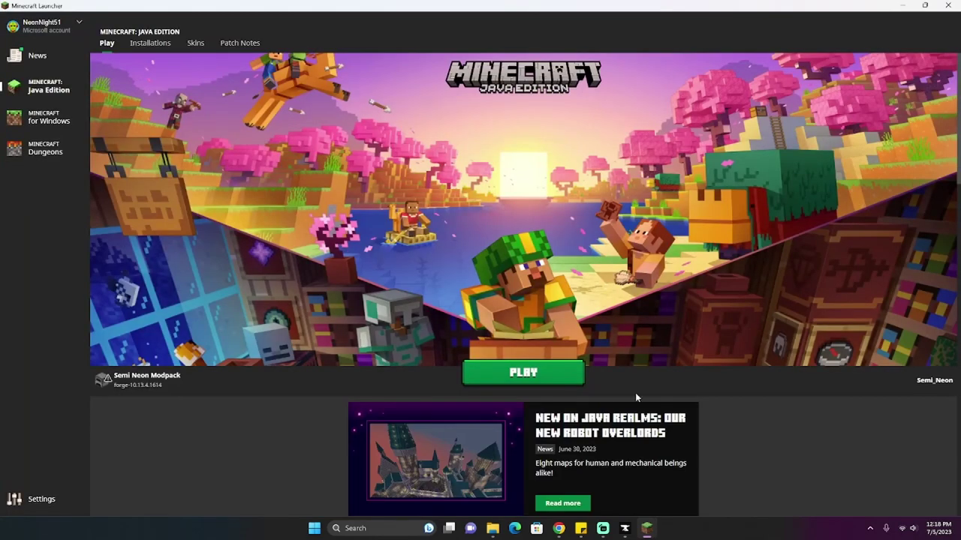
{"action": "left_click", "coordinate": [530, 366]}
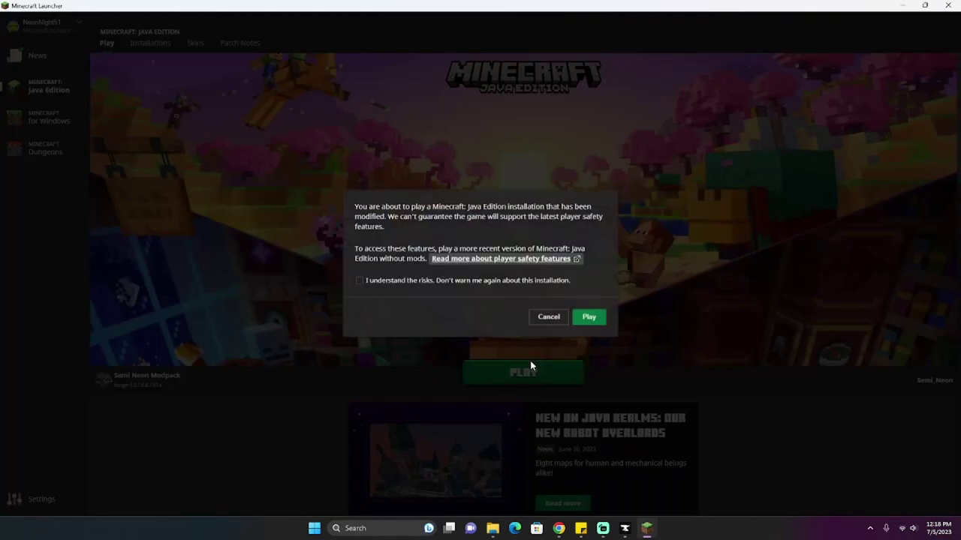
{"action": "left_click", "coordinate": [589, 318]}
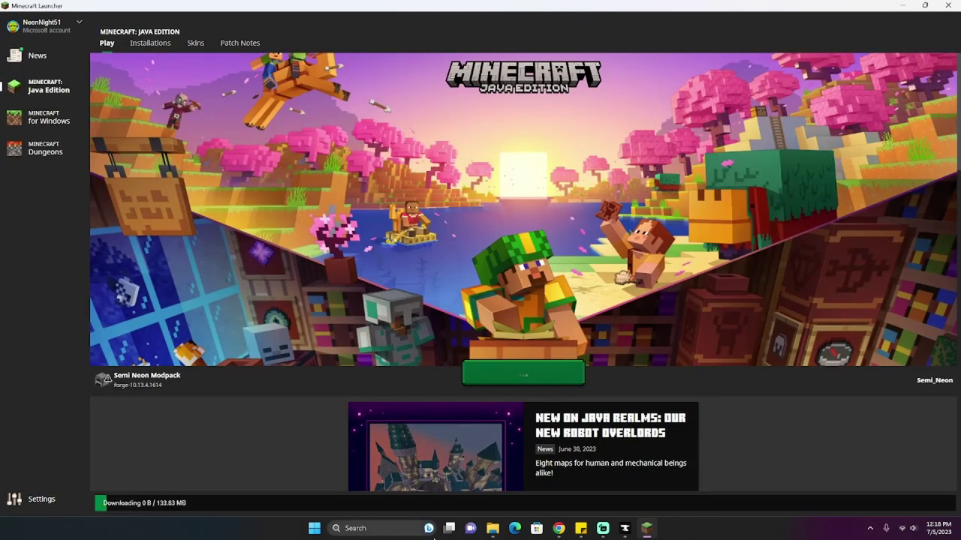
{"action": "left_click", "coordinate": [492, 528]}
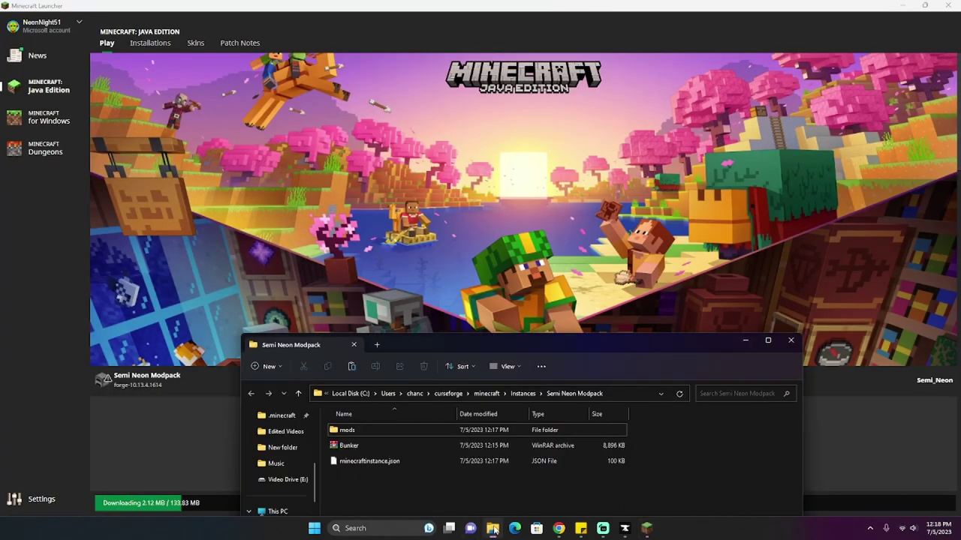
Step: Copy the Bunker archive and open the modpack's saves folder
{"action": "right_click", "coordinate": [433, 444]}
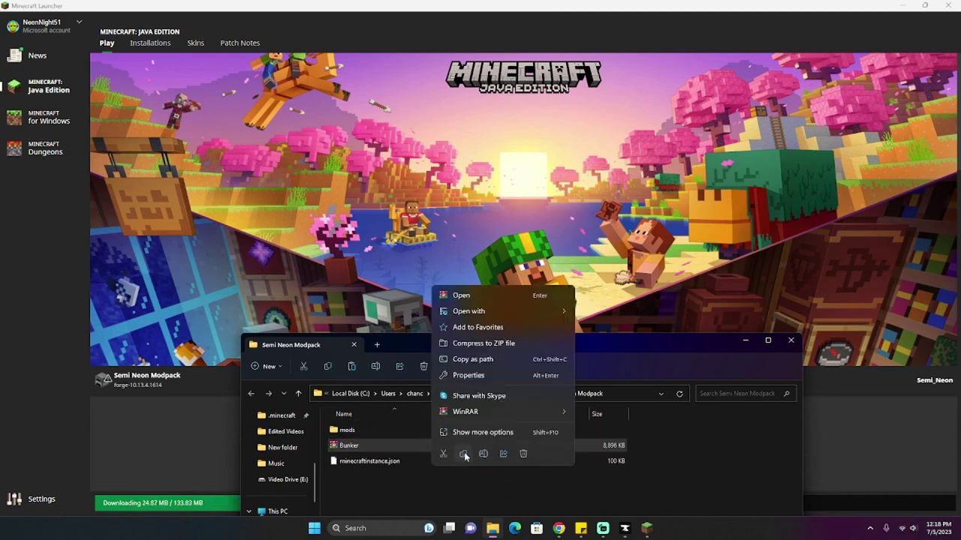
{"action": "left_click", "coordinate": [463, 453]}
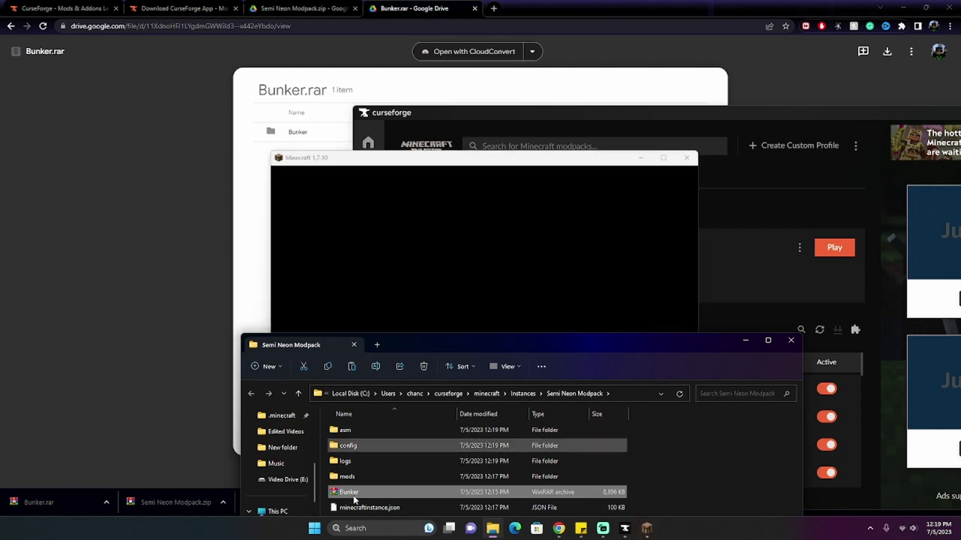
{"action": "left_click_drag", "start_coordinate": [621, 343], "coordinate": [585, 230]}
{"action": "scroll", "coordinate": [348, 371], "scroll_direction": "down", "scroll_amount": 1}
{"action": "double_click", "coordinate": [348, 363]}
Step: Paste Bunker.rar into saves and extract it there as a Bunker world folder
{"action": "right_click", "coordinate": [388, 350]}
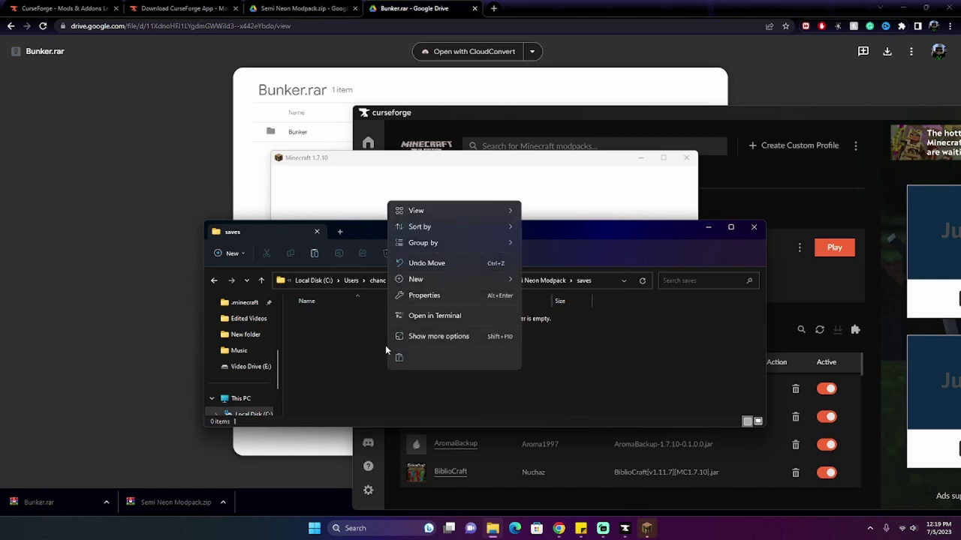
{"action": "left_click", "coordinate": [399, 357]}
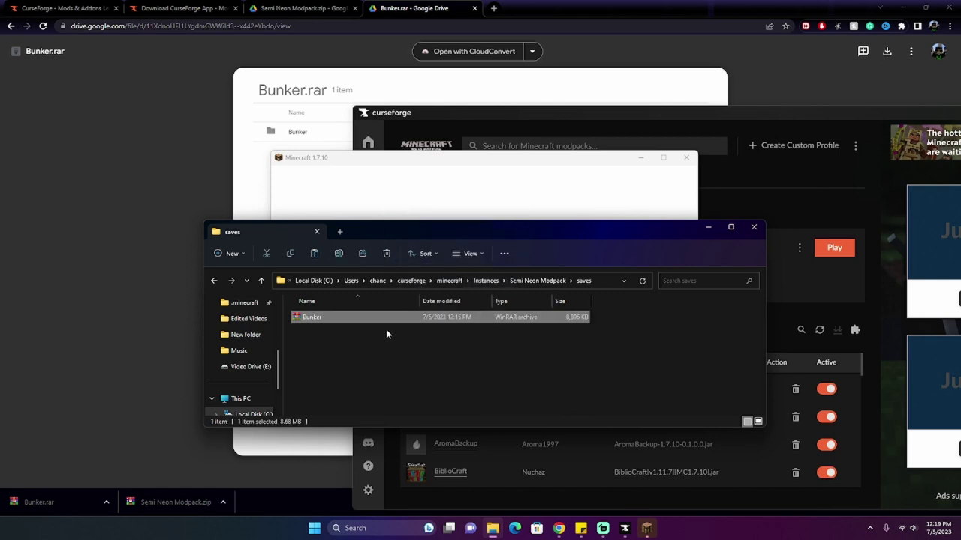
{"action": "right_click", "coordinate": [418, 319]}
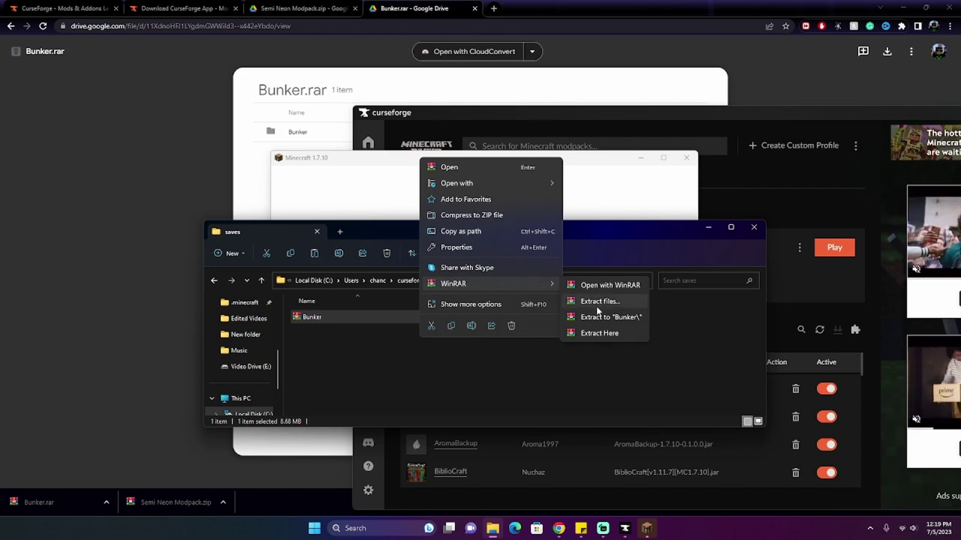
{"action": "left_click", "coordinate": [596, 333]}
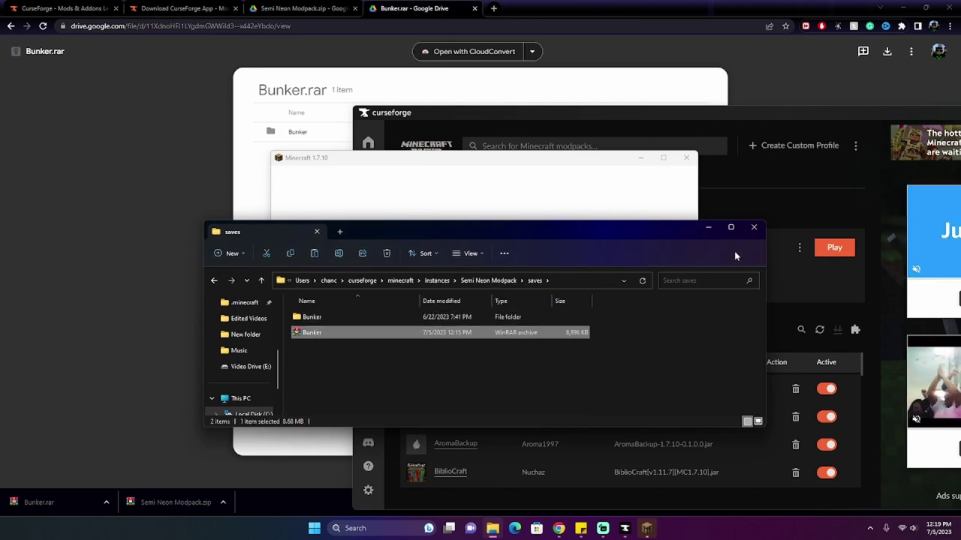
Step: Close the saves folder and load the Neon Military complex world from Singleplayer
{"action": "left_click", "coordinate": [754, 227]}
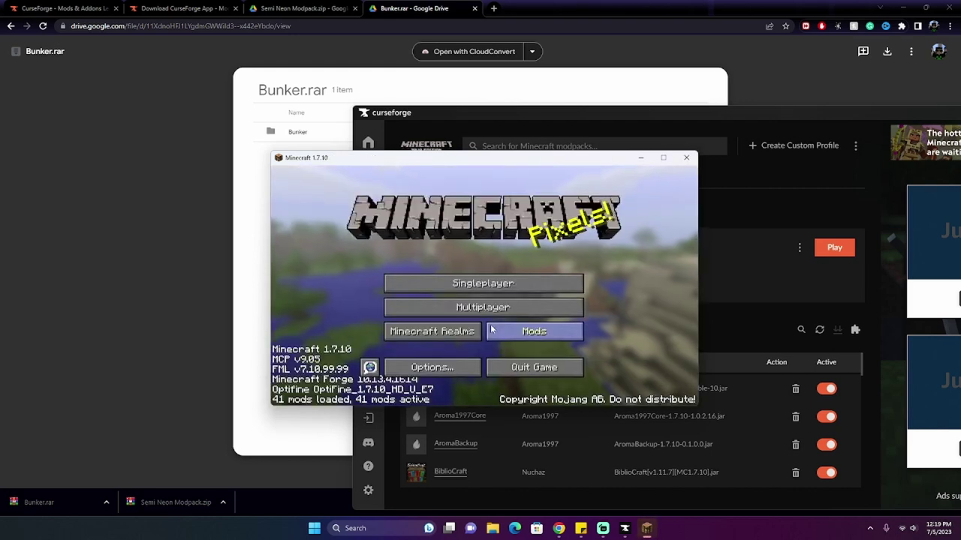
{"action": "left_click", "coordinate": [527, 284]}
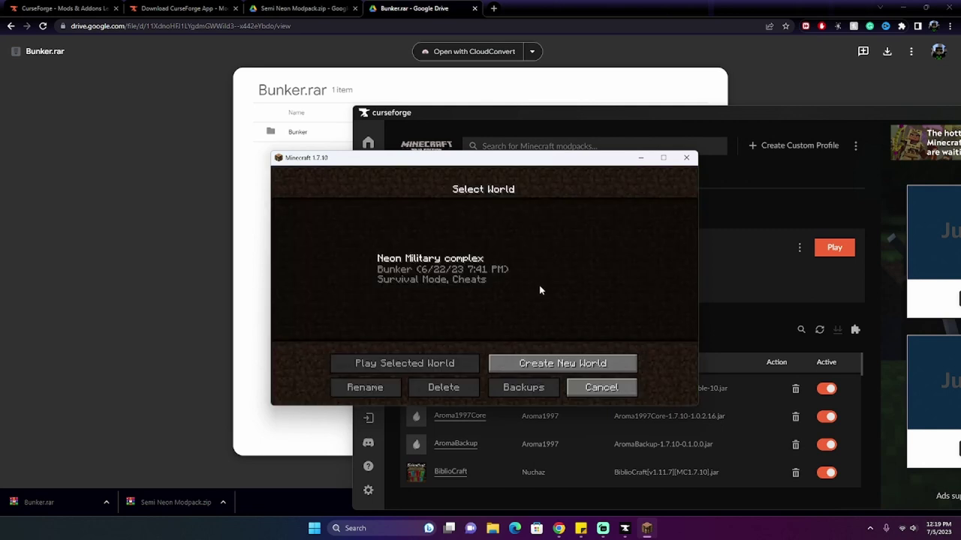
{"action": "double_click", "coordinate": [511, 276]}
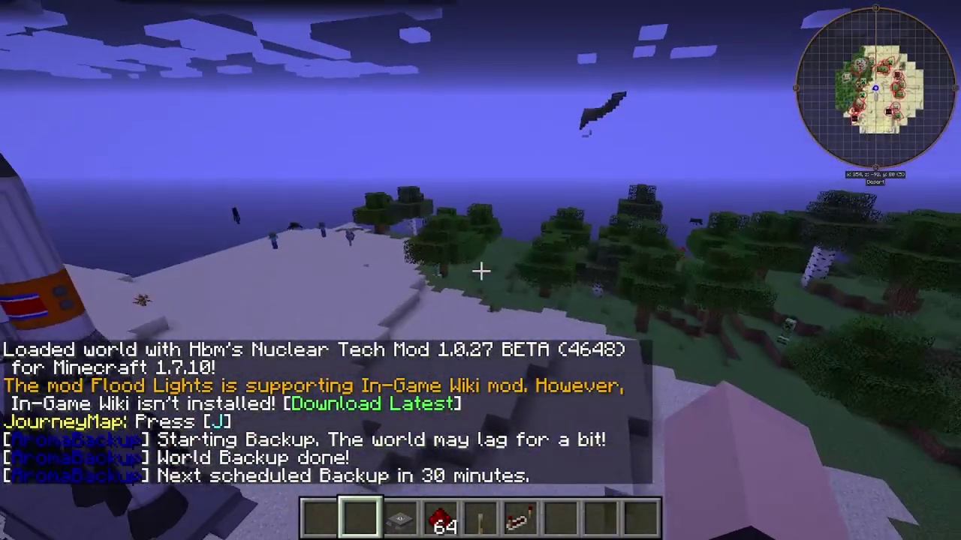
Step: Select the first hotbar slot and switch to the front-facing third-person view
{"action": "key", "text": "1"}
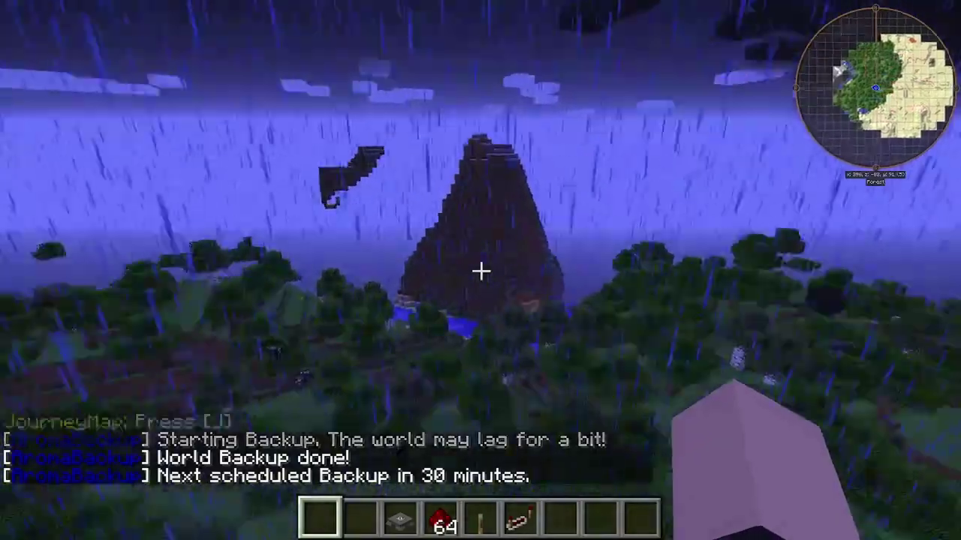
{"action": "scroll", "coordinate": [480, 270], "scroll_direction": "down", "scroll_amount": 1}
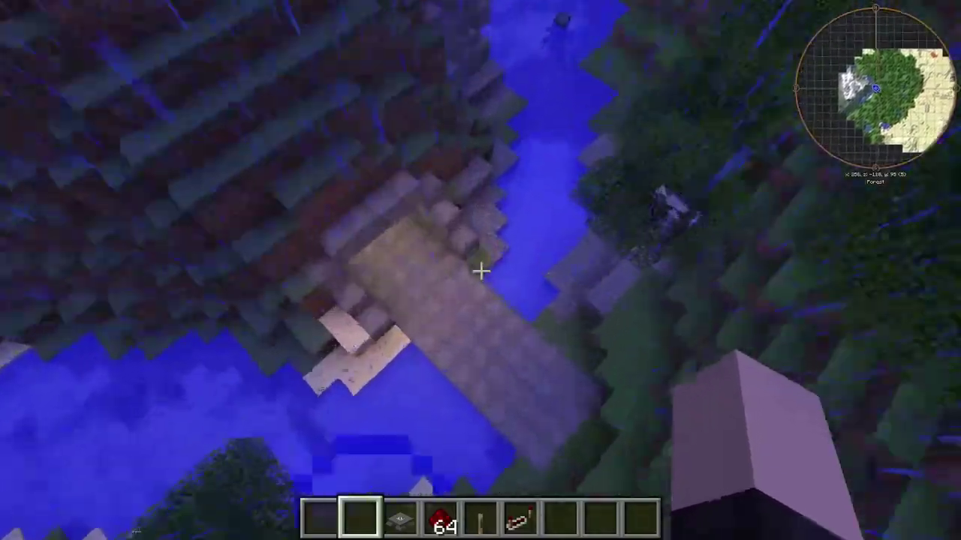
{"action": "key", "text": "F5"}
{"action": "key", "text": "F5"}
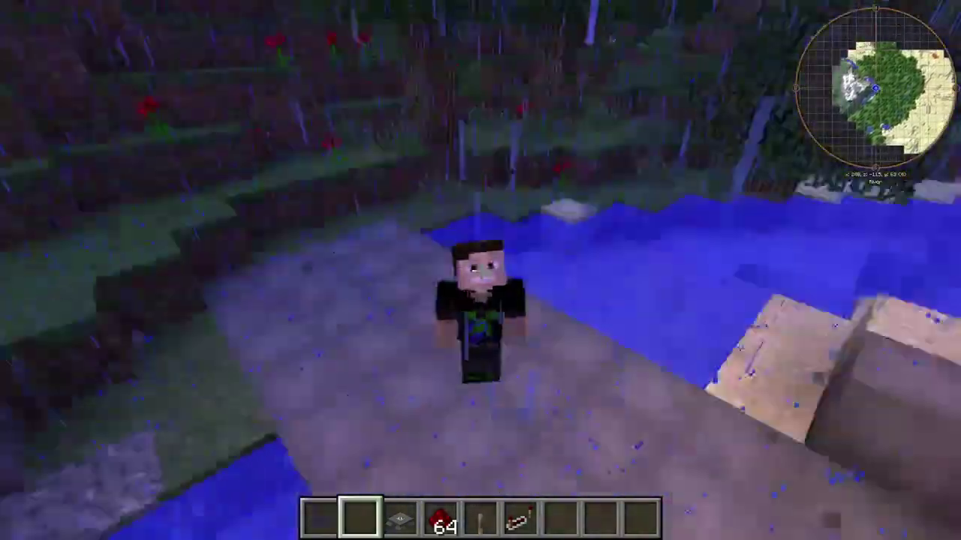